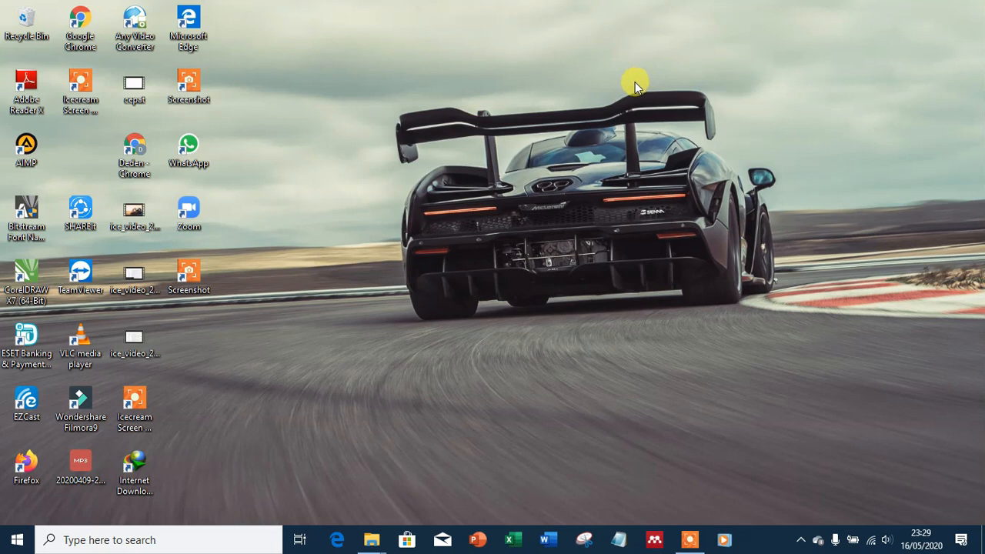
Step: Launch Google Chrome from its desktop icon
double_click(81, 26)
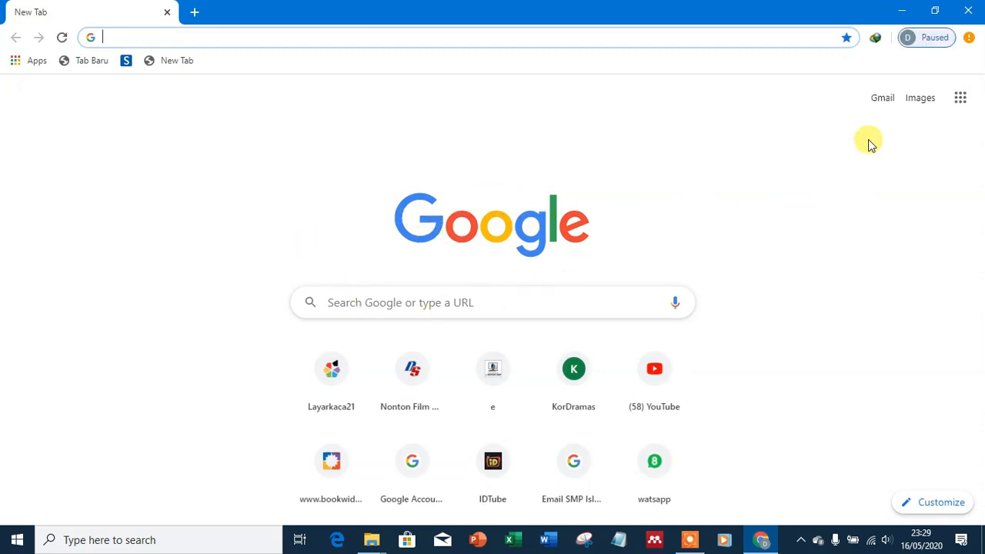
Step: Open Gmail and sign in with the school account using the saved password
click(884, 100)
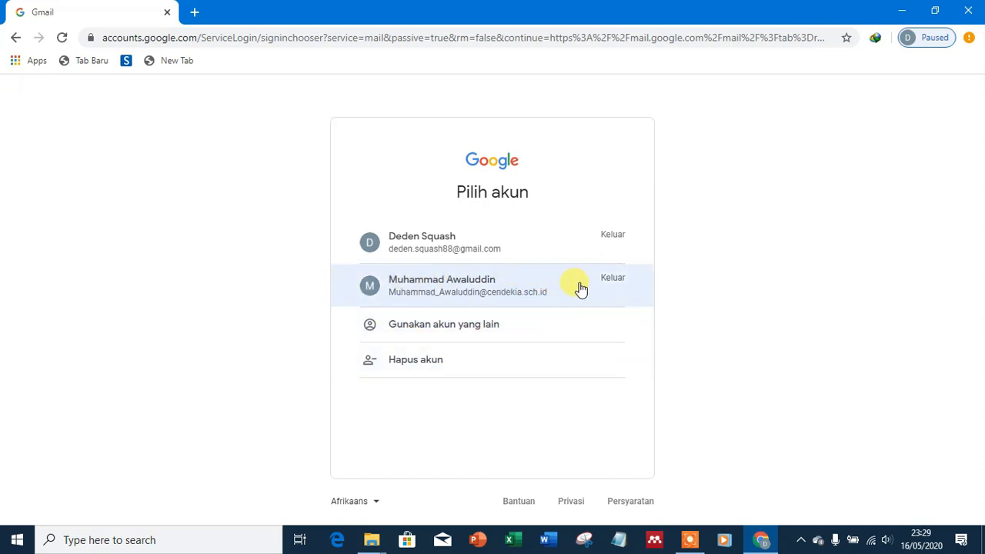
click(423, 291)
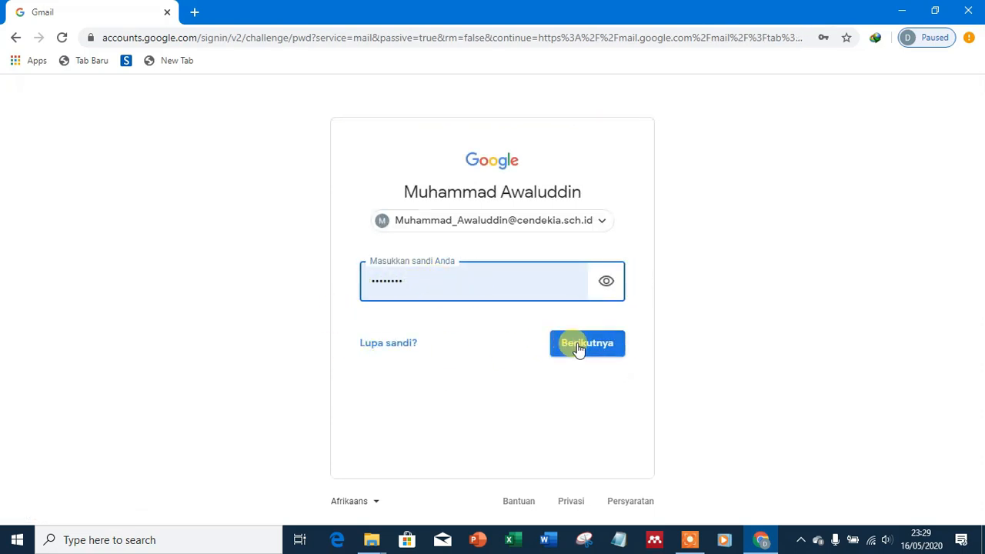
click(578, 347)
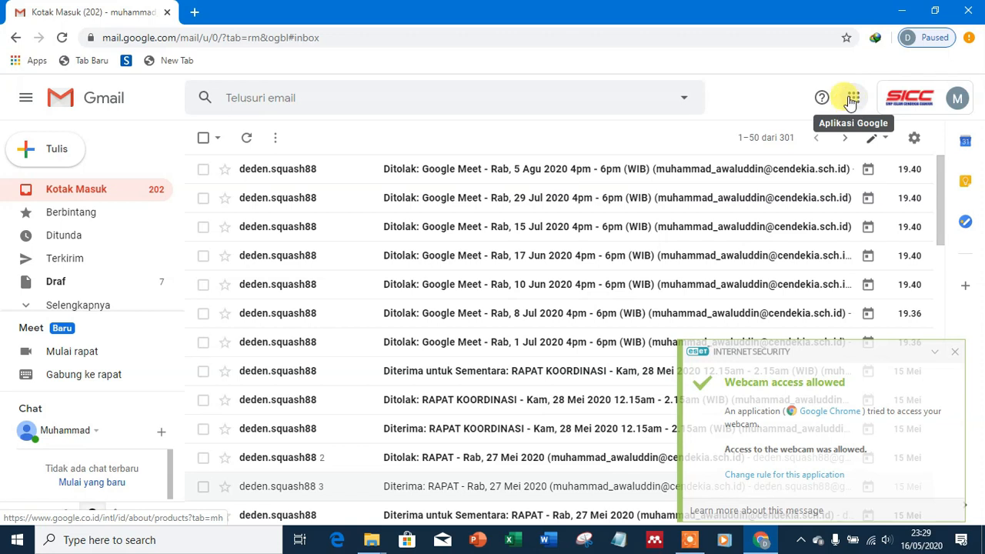
Step: Dismiss the ESET webcam notification and open Google Meet from the Google apps grid
click(955, 351)
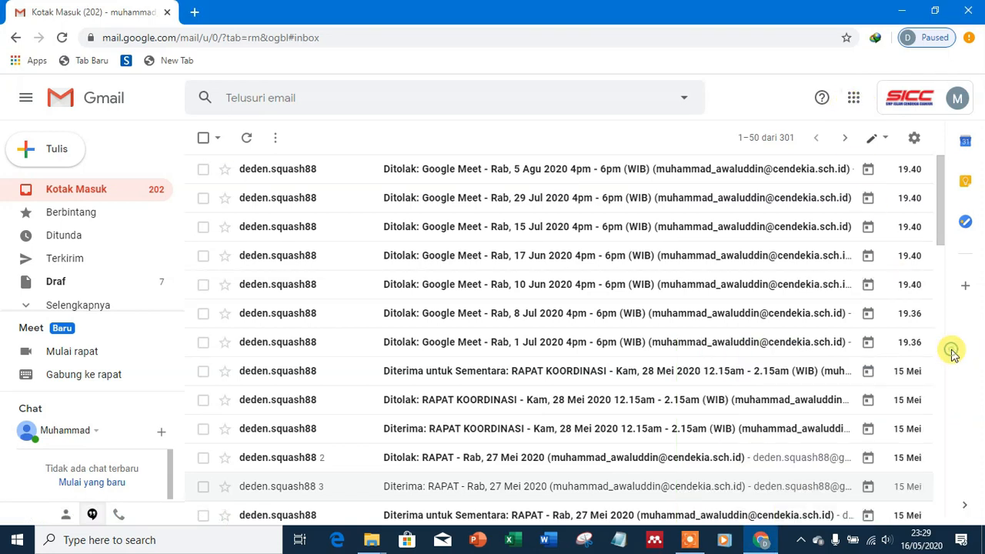
click(854, 103)
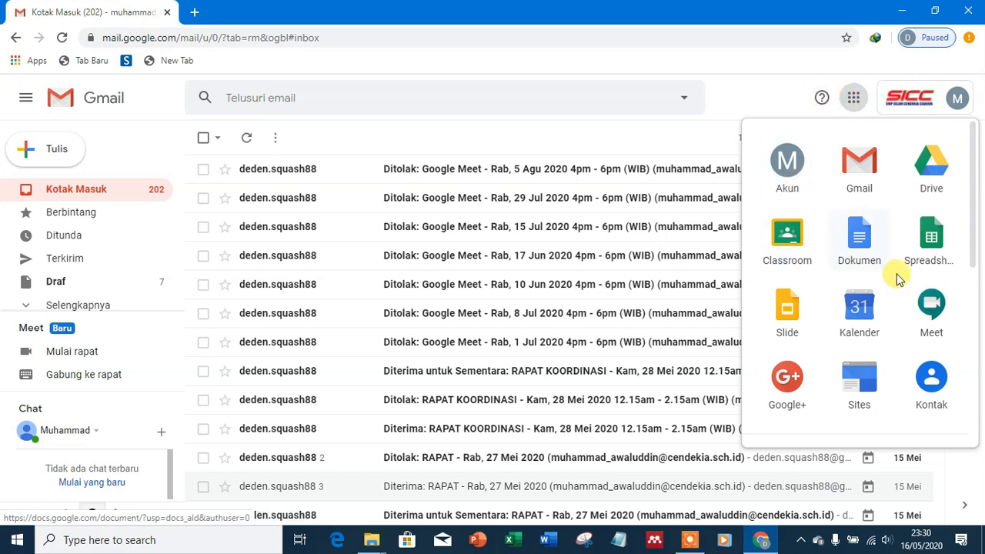
click(934, 312)
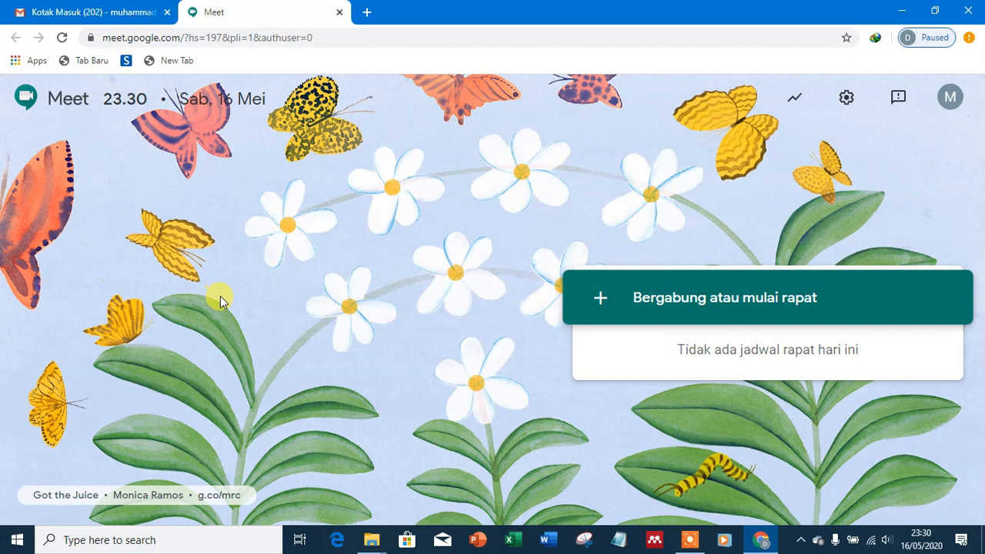
Step: Start a new meeting named 'RAPAT' and dismiss the ESET webcam popup on the preview
click(671, 308)
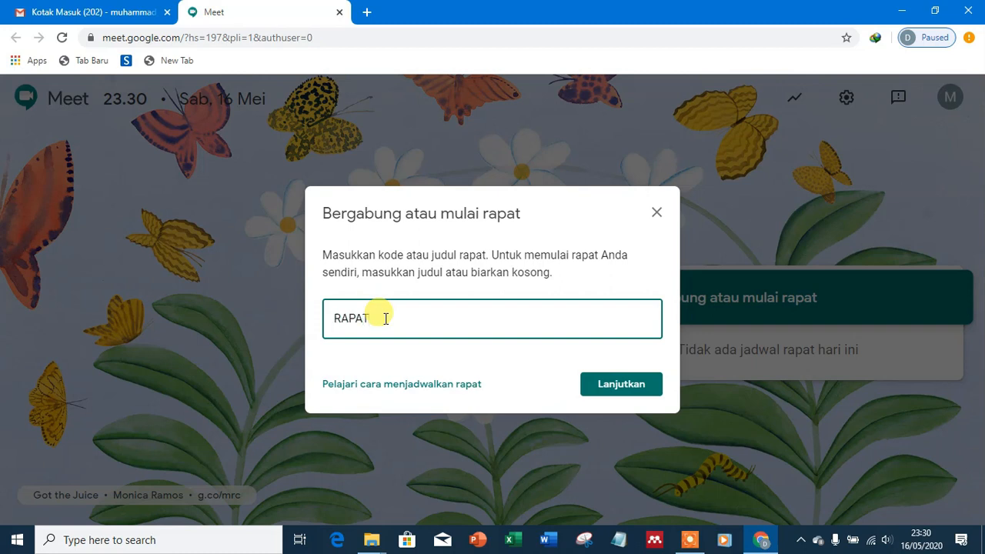
click(612, 387)
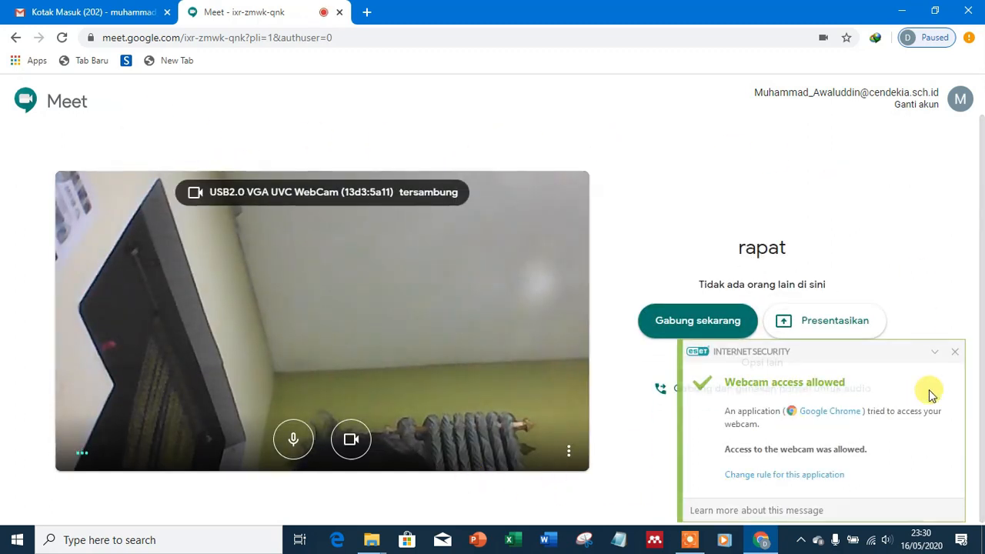
click(956, 351)
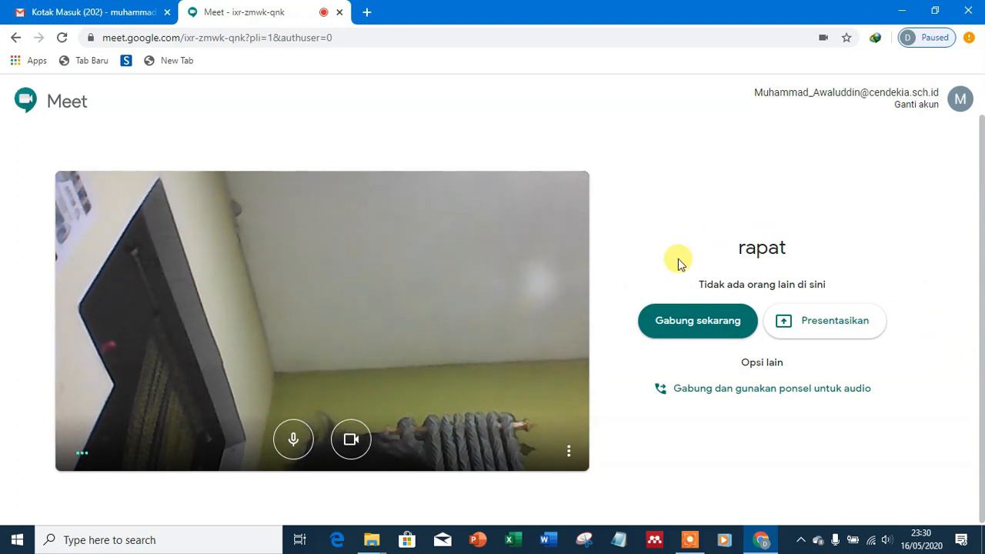
Step: Join the rapat meeting, copy its access info to the clipboard, and open a blank tab
click(680, 327)
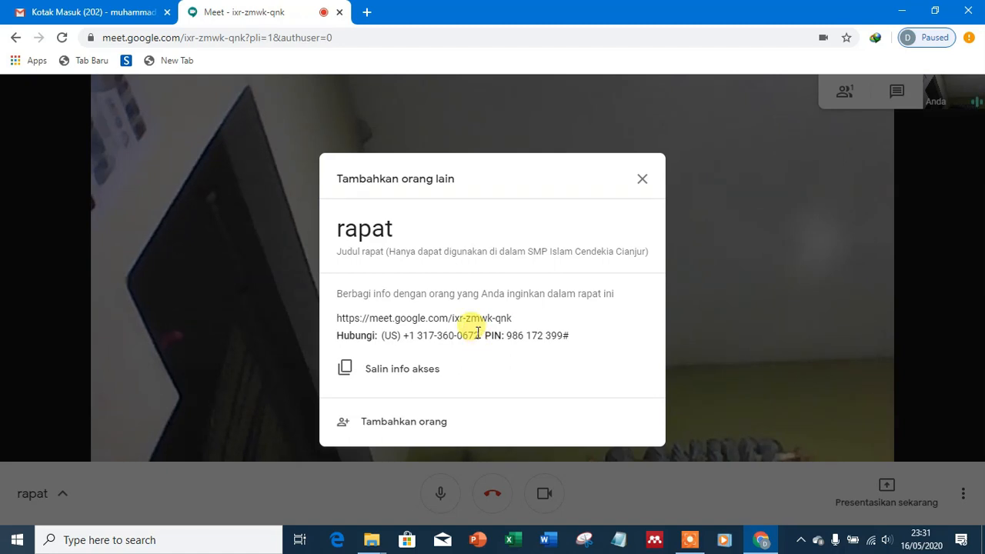
click(401, 373)
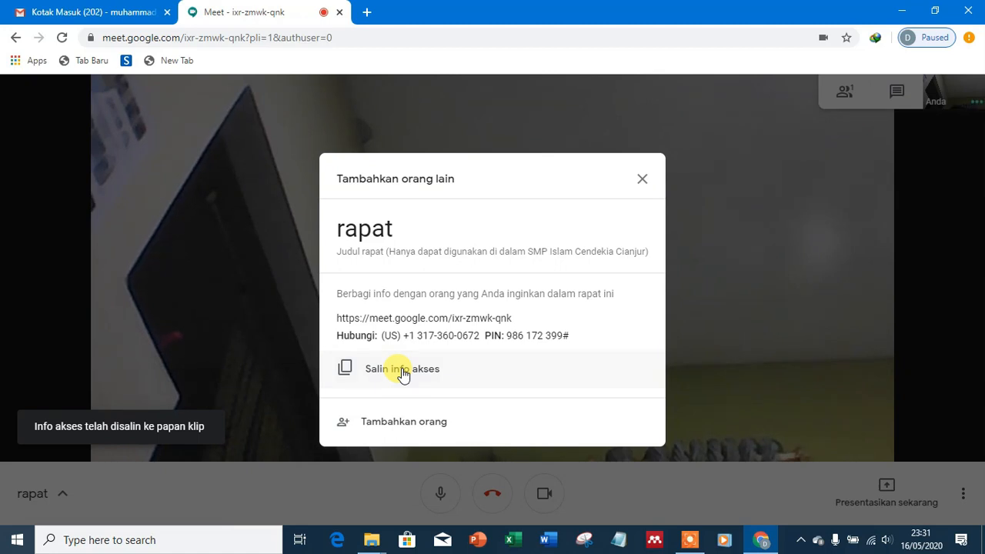
click(366, 12)
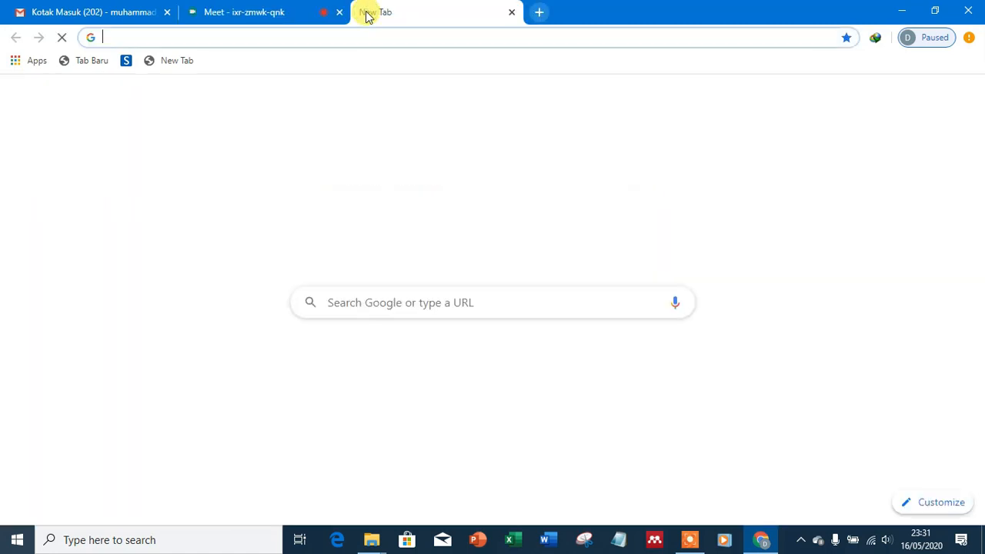
Step: Search Google for 'watsaap', load WhatsApp Web, then return to the Meet call tab
click(363, 298)
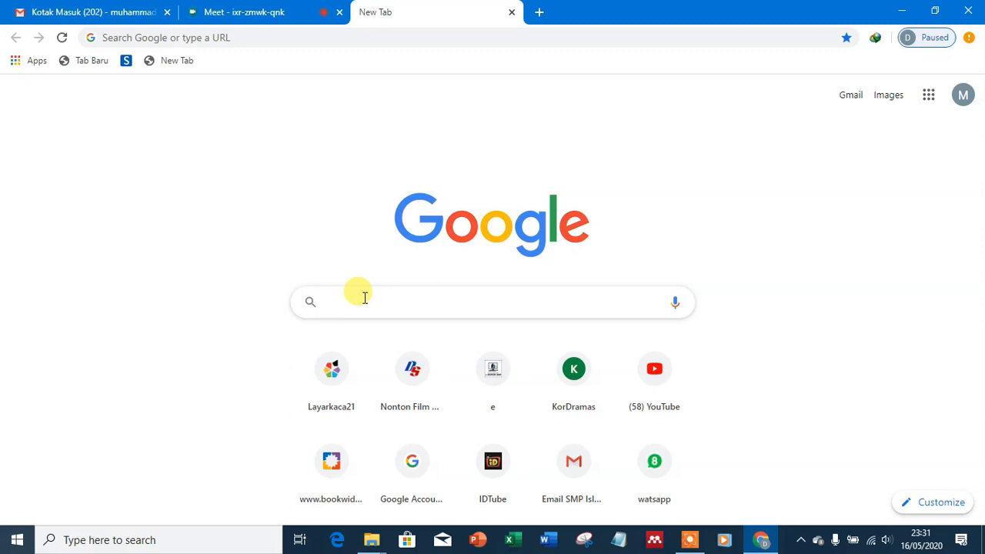
text(watsaap)
key(Return)
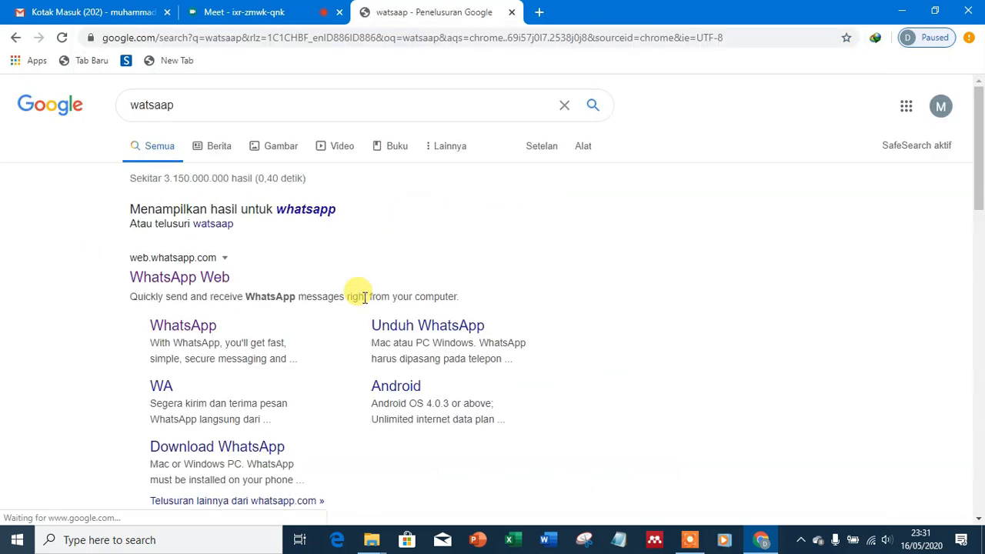
click(210, 284)
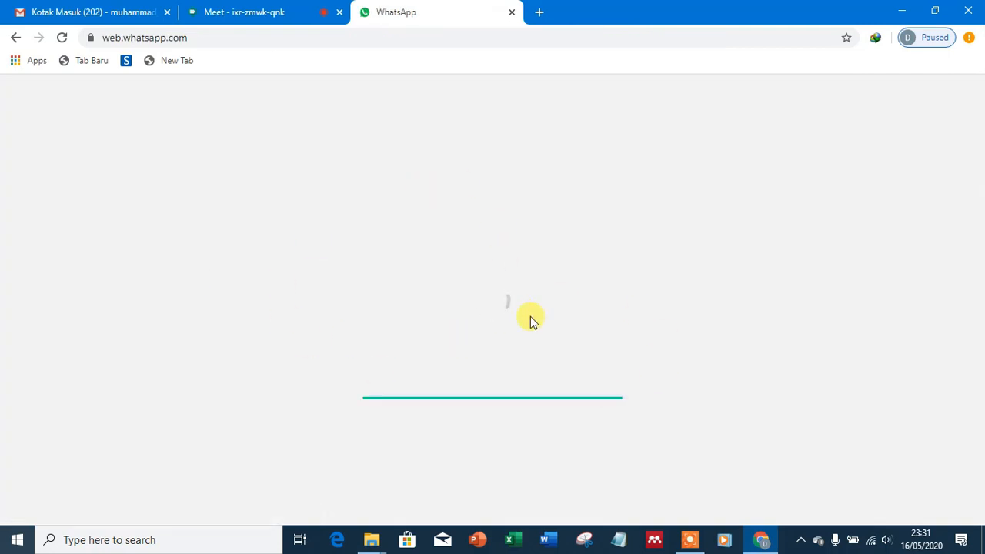
click(261, 16)
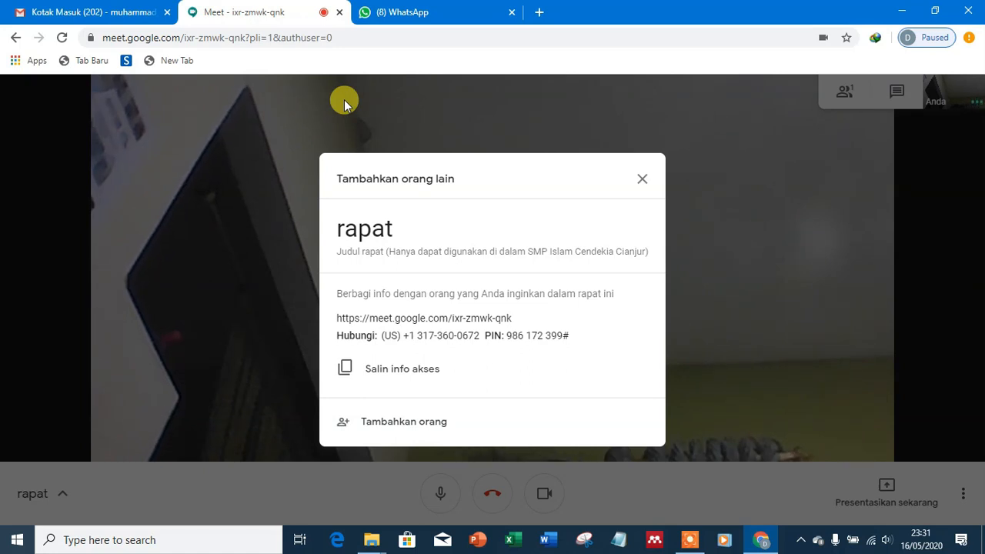
Step: Close the invite-people box and view, then hide, the rapat meeting details
click(642, 182)
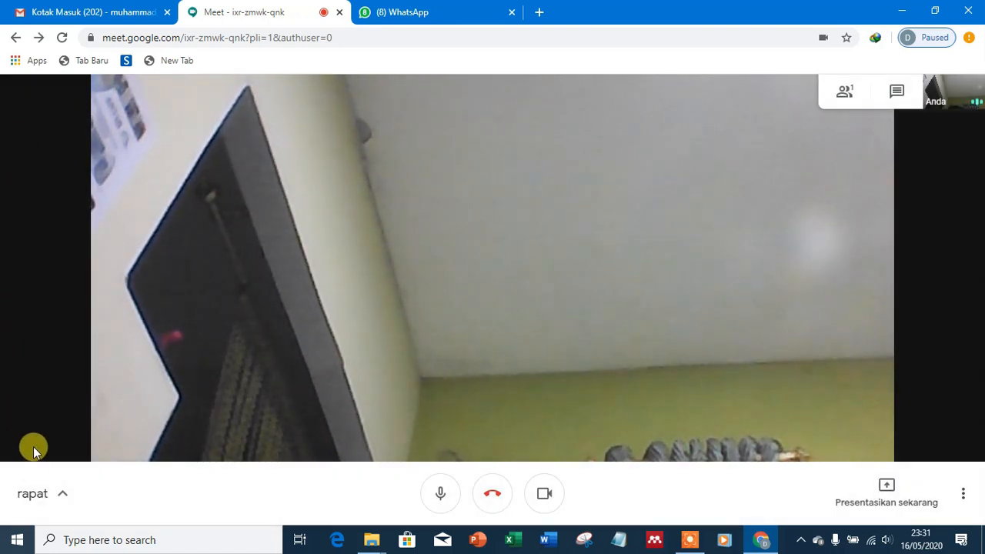
click(62, 498)
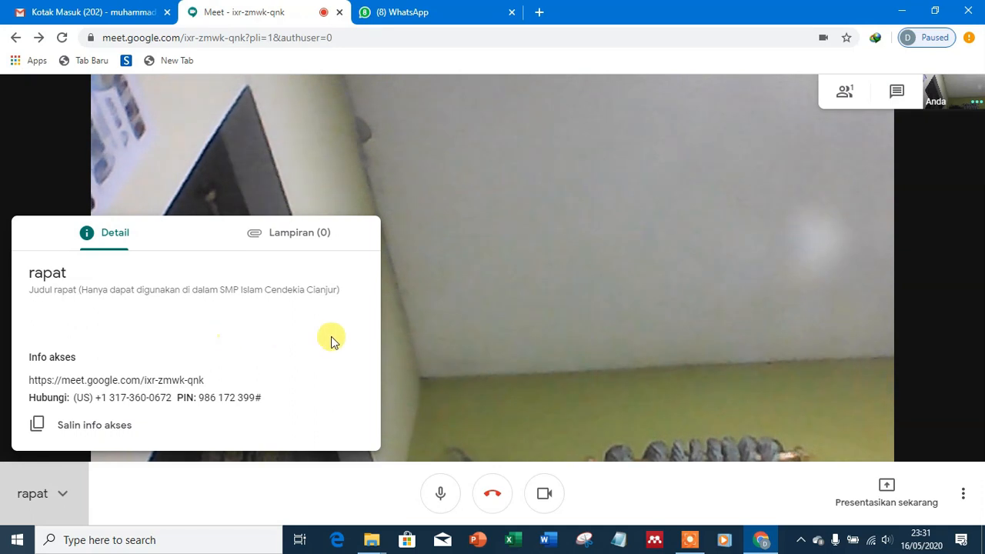
click(946, 242)
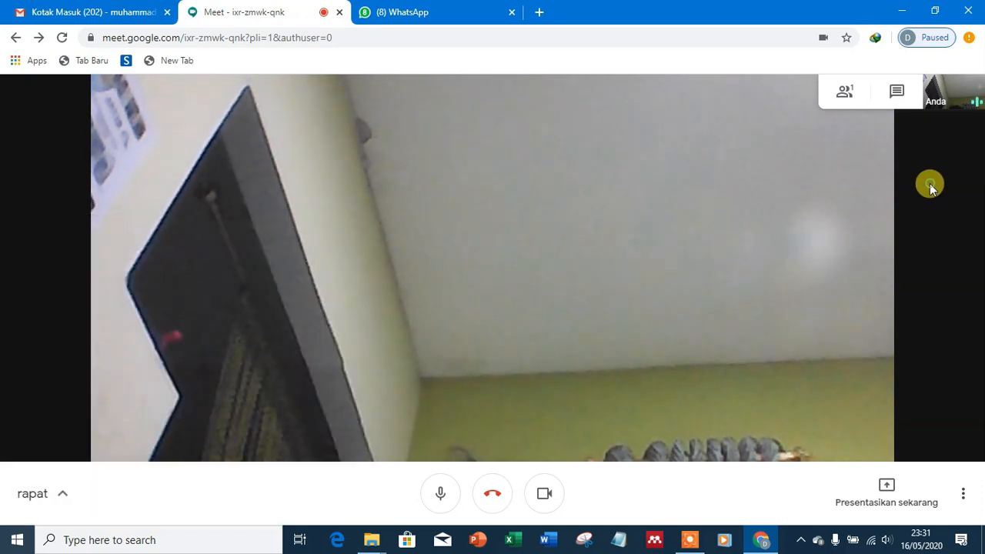
Step: Browse the participant list and in-call chat, then open and dismiss the extra call options
click(846, 94)
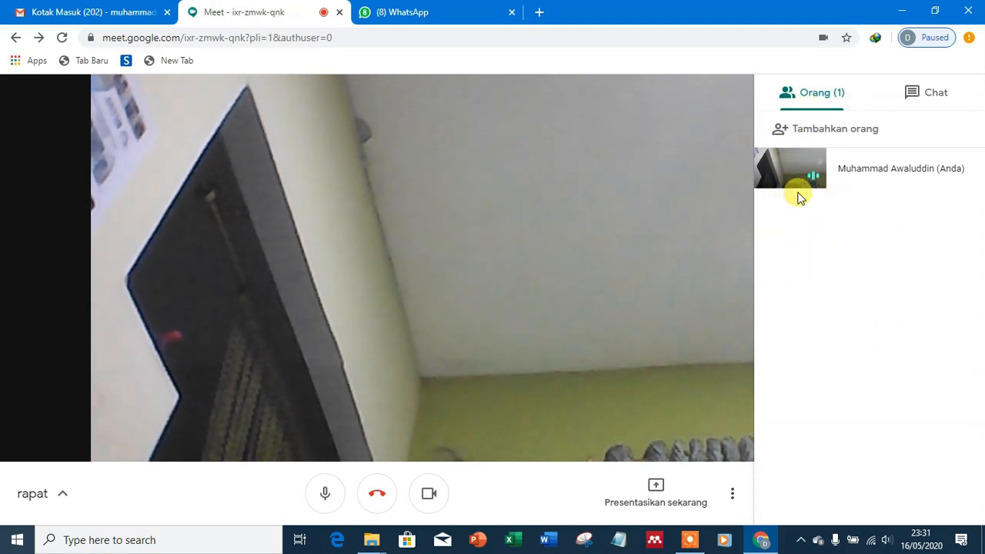
click(926, 94)
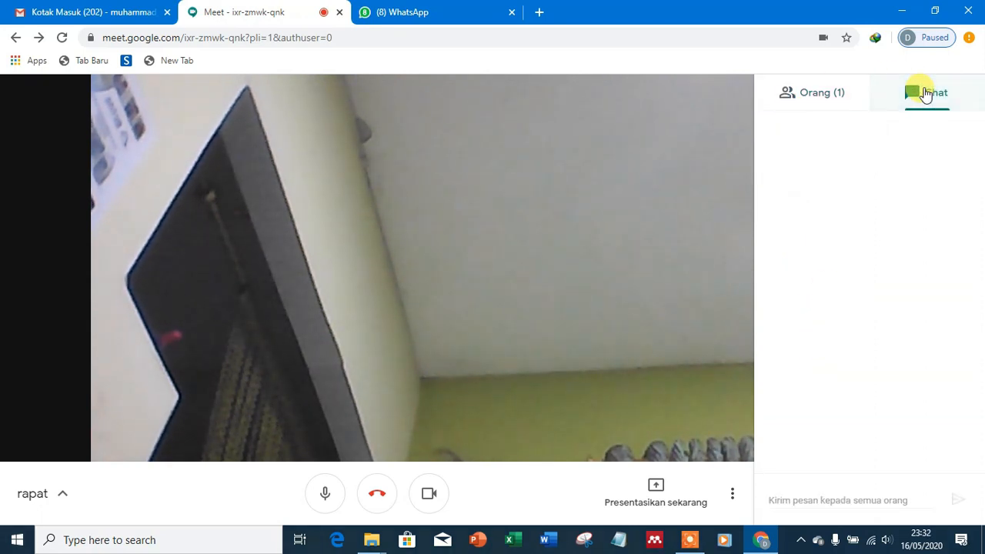
click(837, 102)
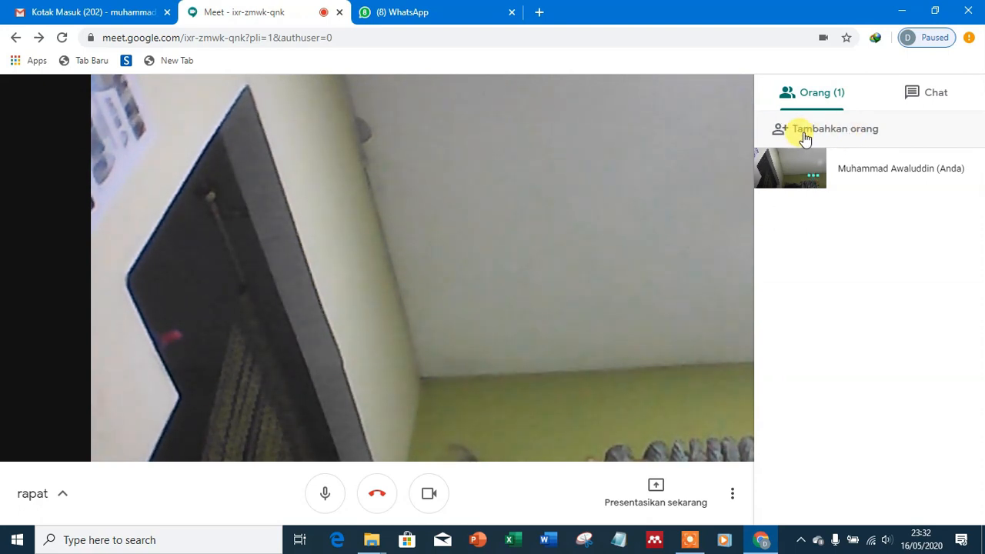
click(704, 157)
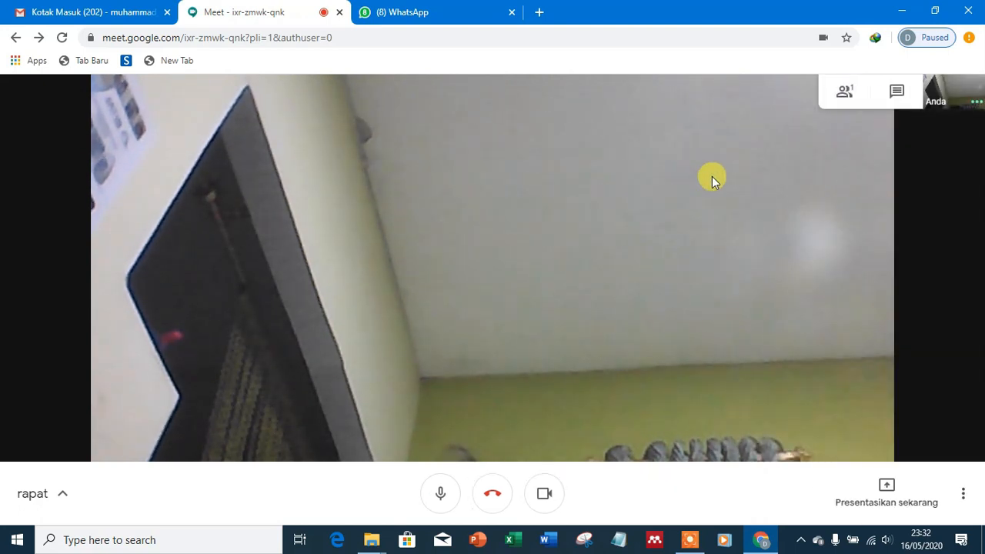
click(962, 499)
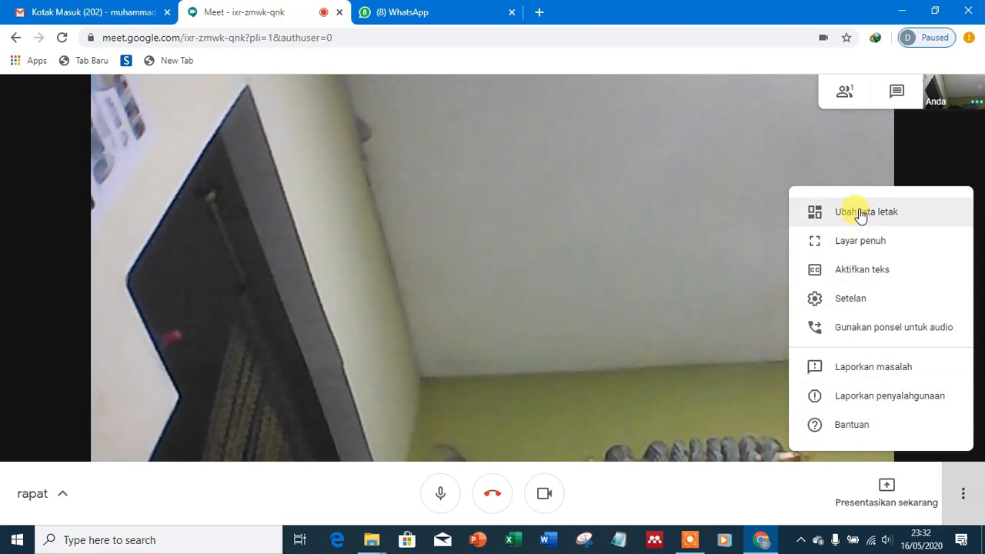
click(729, 498)
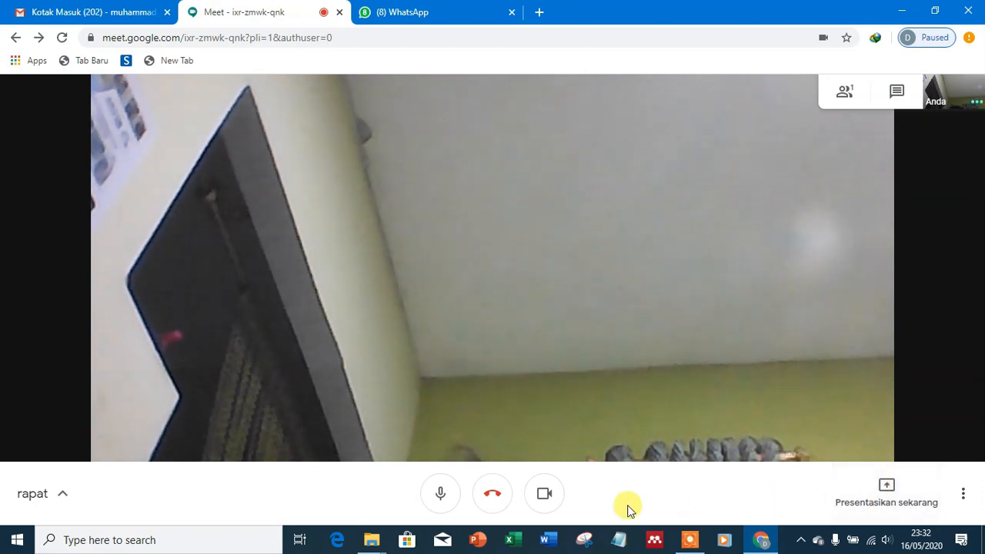
Step: Turn the camera off and back on in the rapat call
click(544, 494)
click(550, 505)
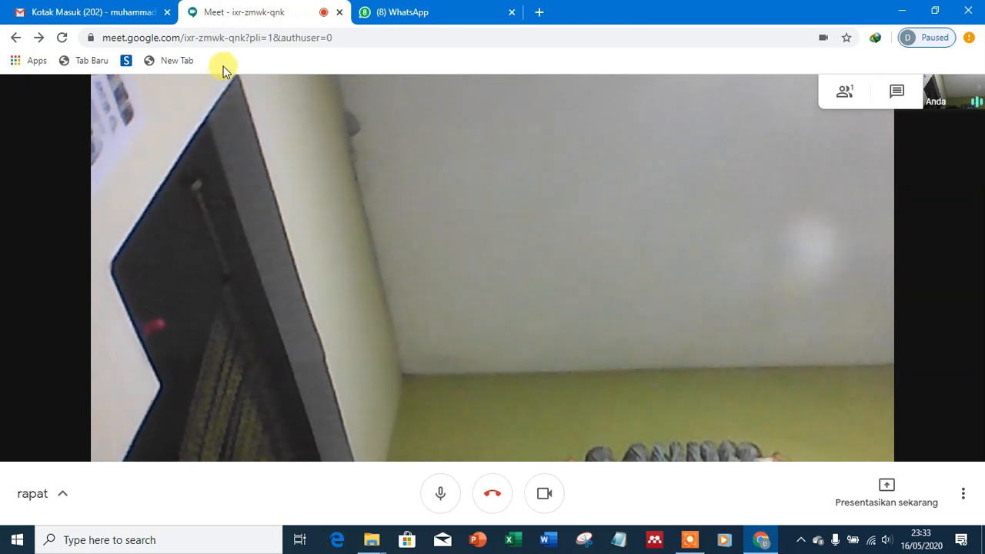
Step: Close the Meet call and WhatsApp Web tabs, leaving only the Gmail inbox
click(340, 14)
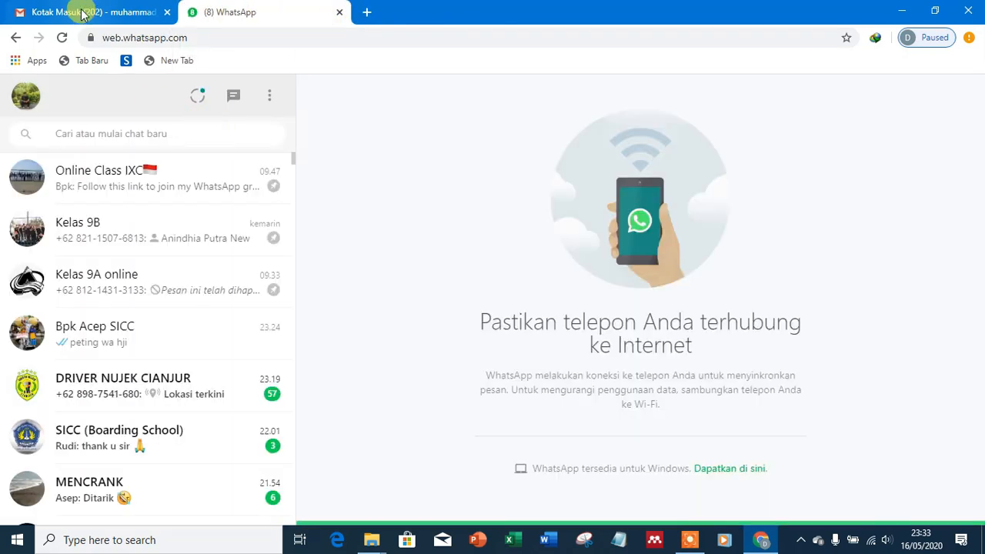
click(83, 15)
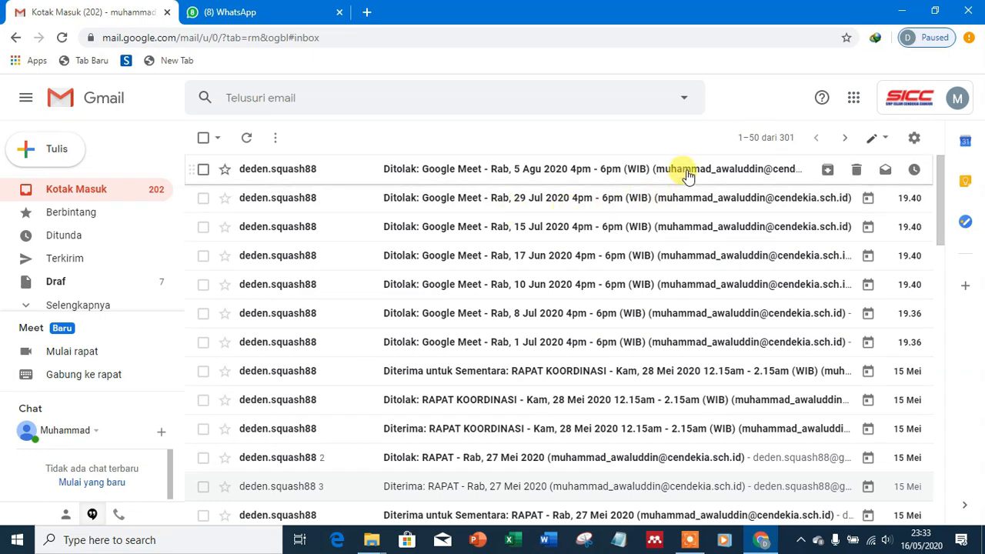
click(340, 12)
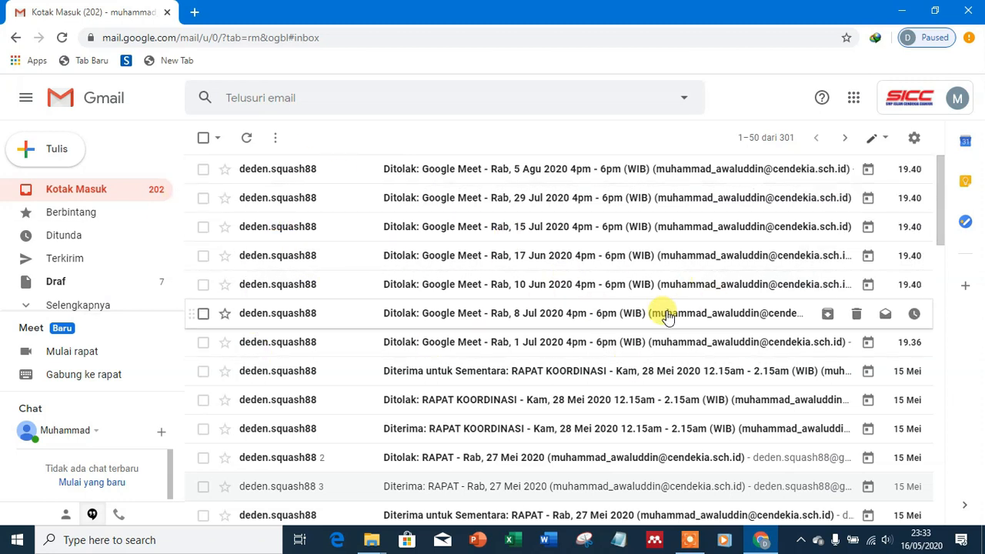
Step: Open Google Calendar from the apps grid and show Thursday 28 May 2020 as a single day
click(854, 100)
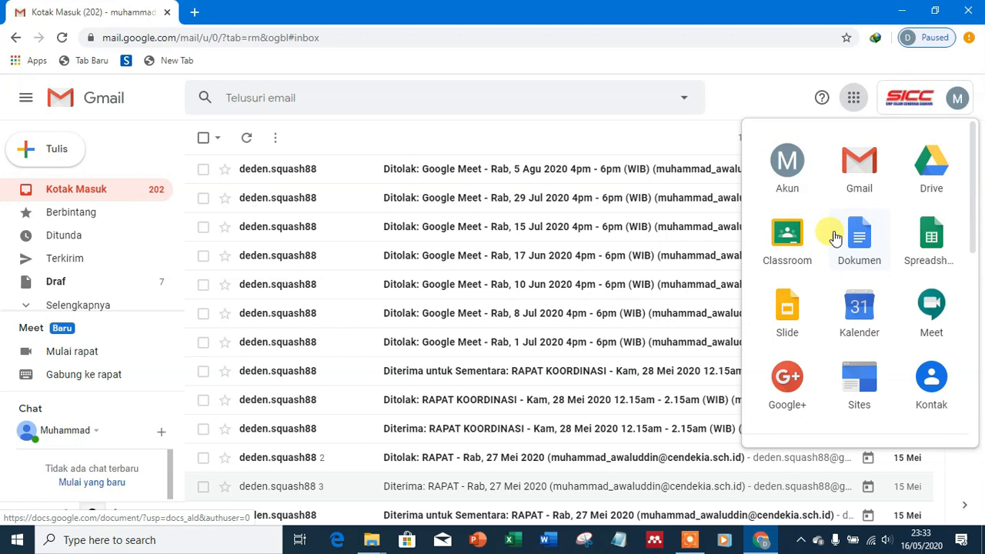
click(862, 312)
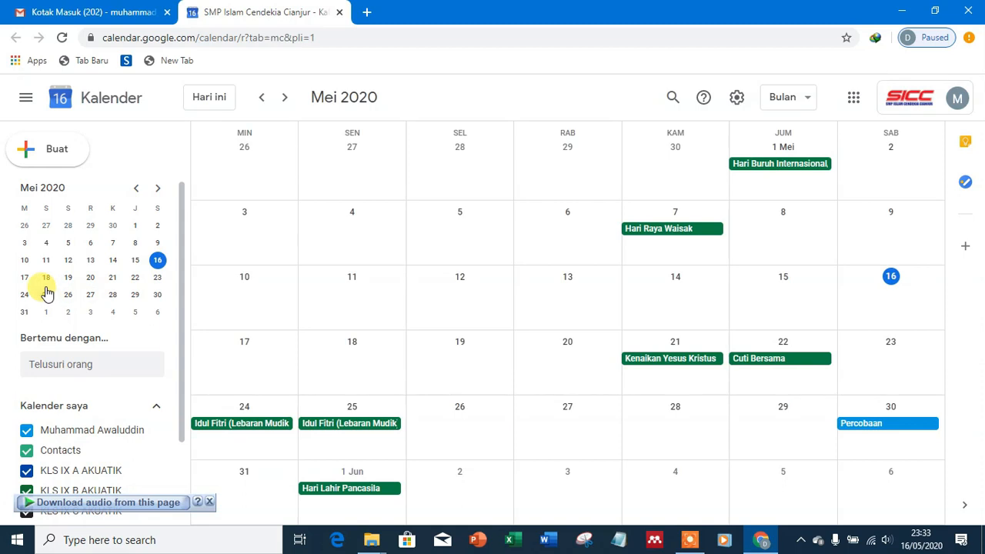
click(113, 294)
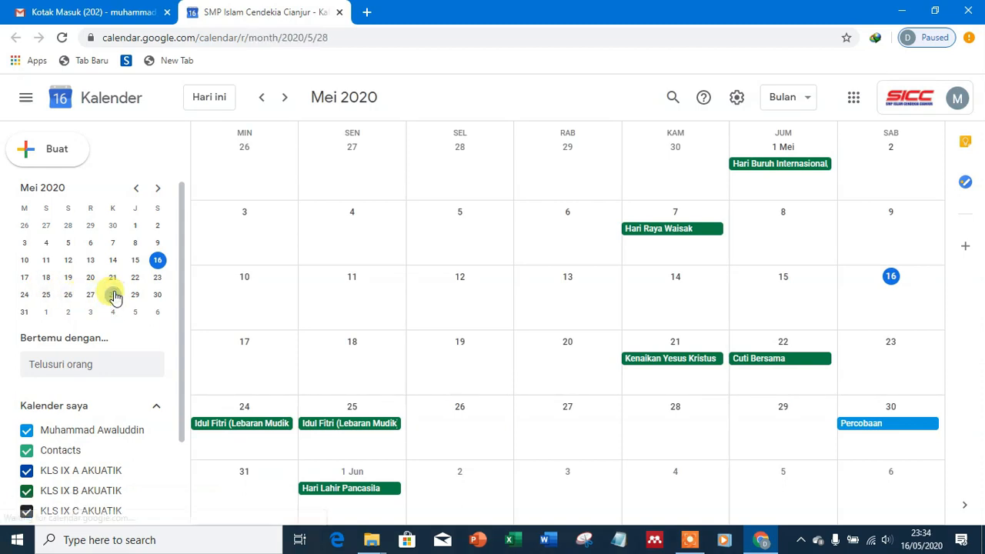
click(113, 295)
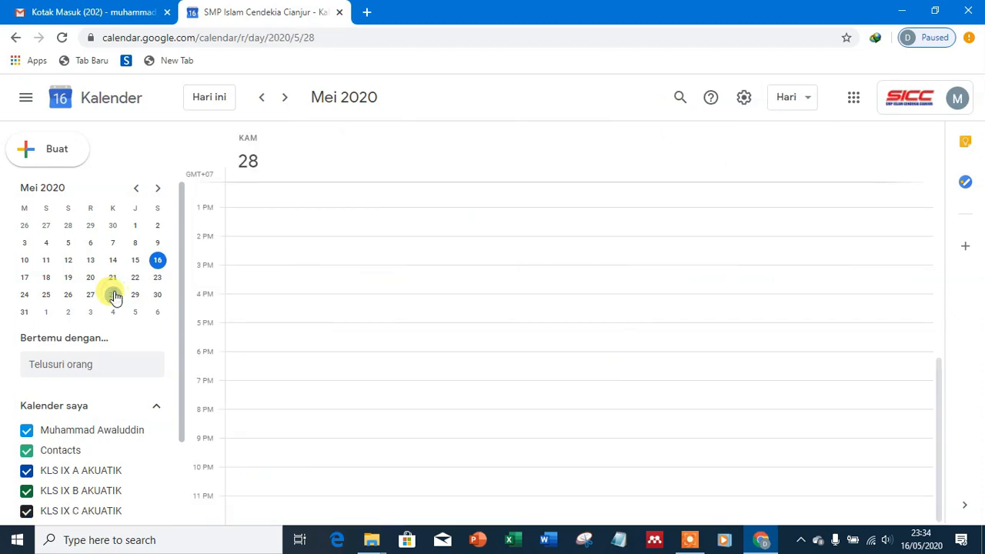
Step: Start a new event titled RAPAT on 28 May 2020 and check its dates
click(252, 163)
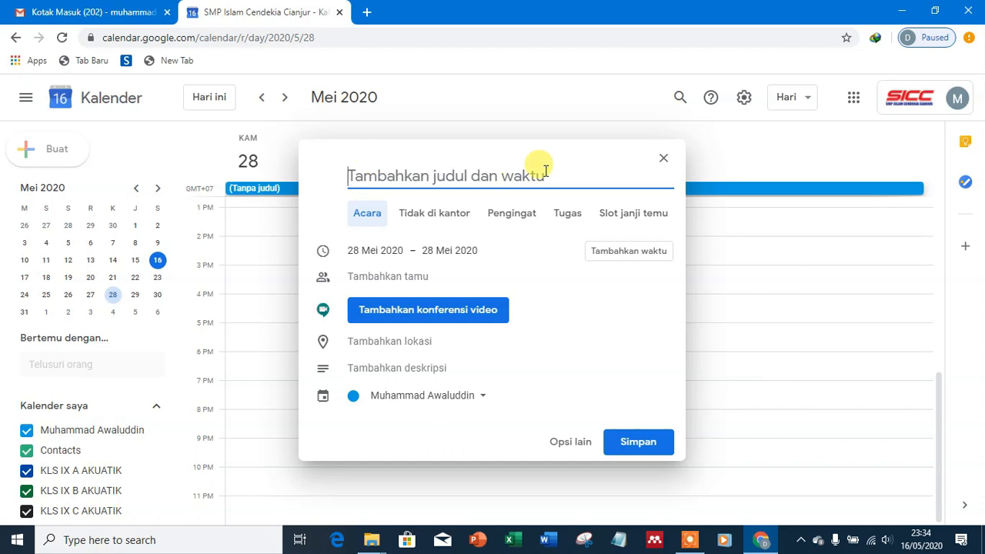
text(RAPAT)
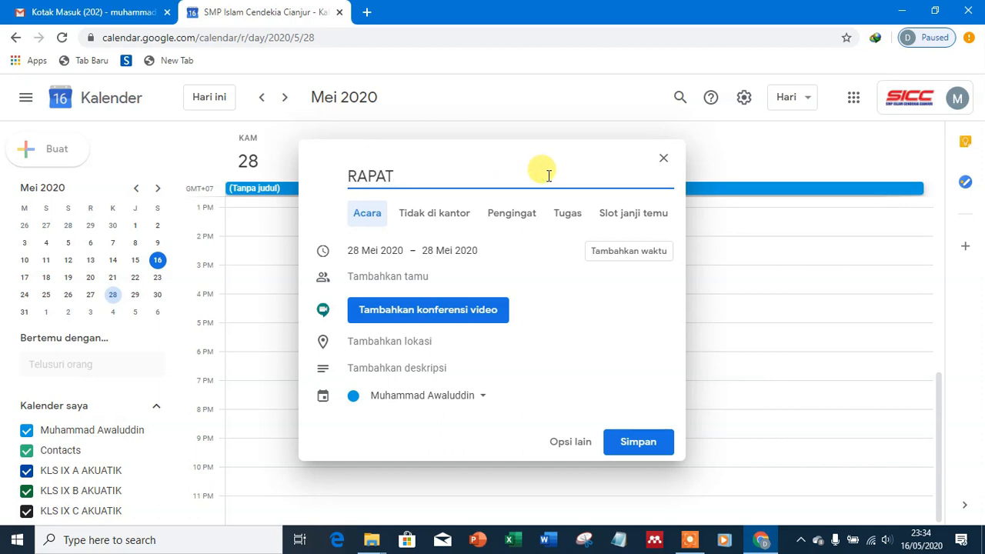
click(373, 253)
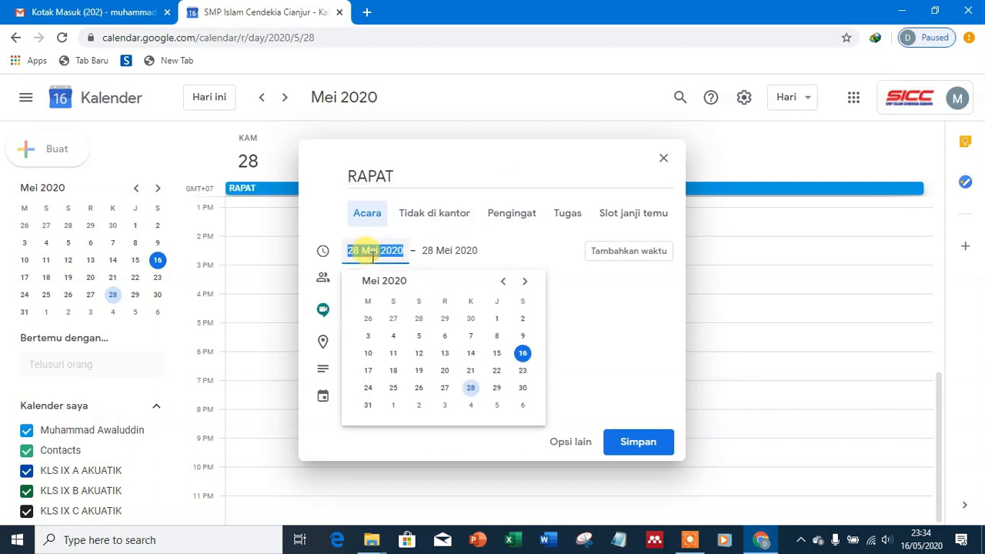
click(428, 252)
click(375, 254)
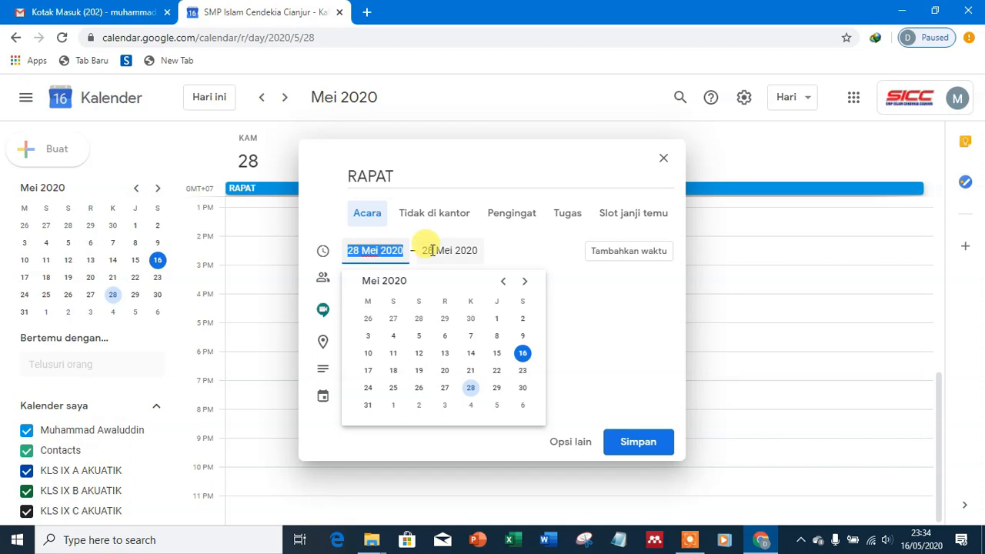
Step: Time the RAPAT event from 12.00am to 2.00am (2 hours)
click(619, 262)
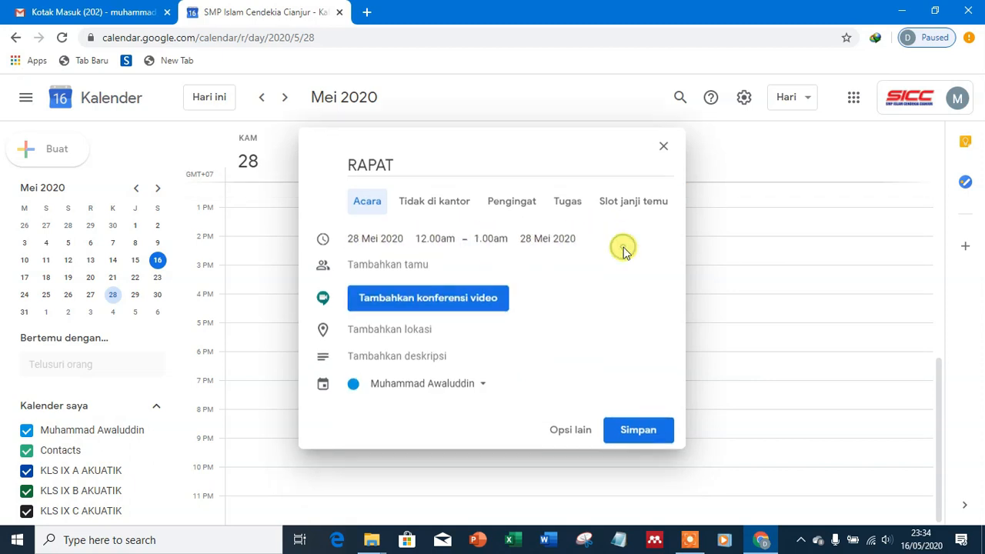
click(420, 210)
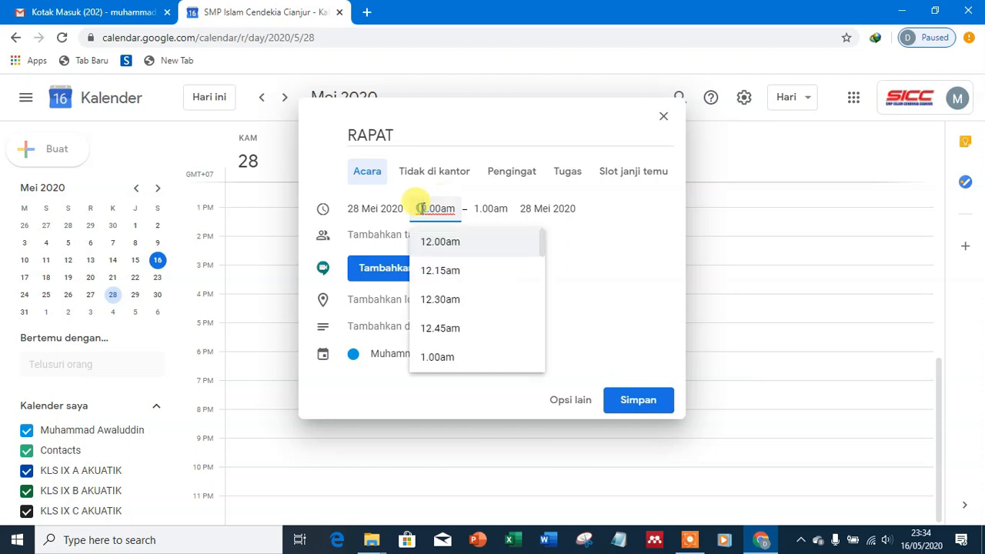
click(481, 210)
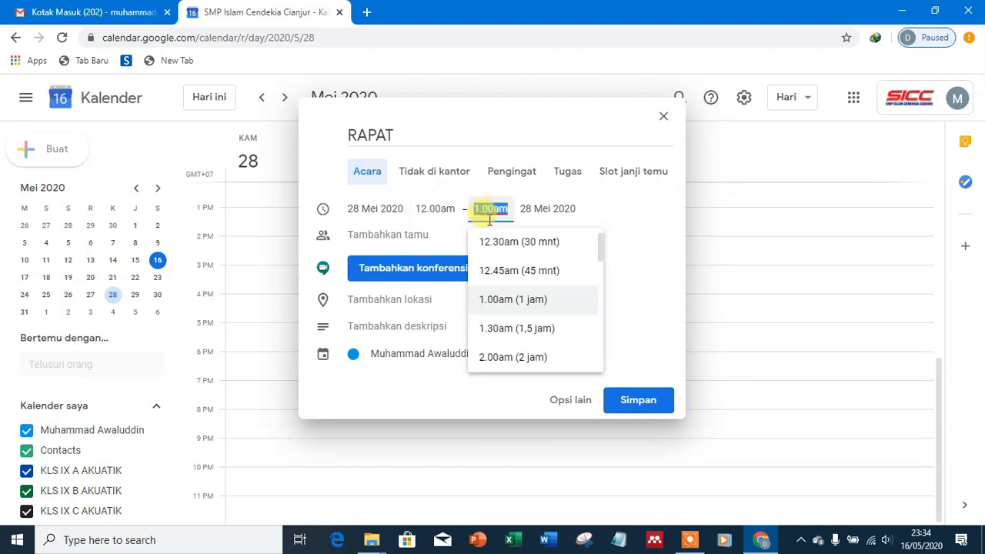
click(515, 359)
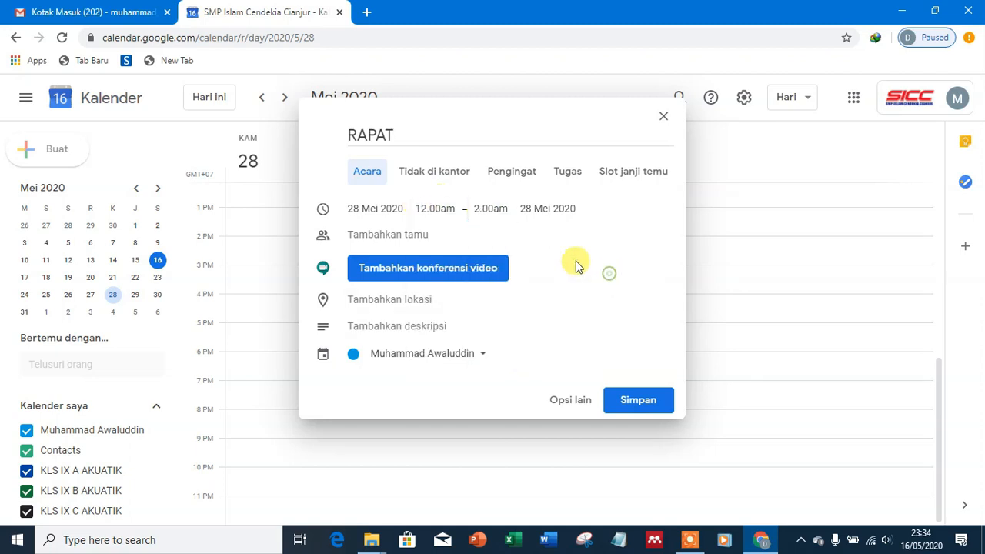
click(389, 236)
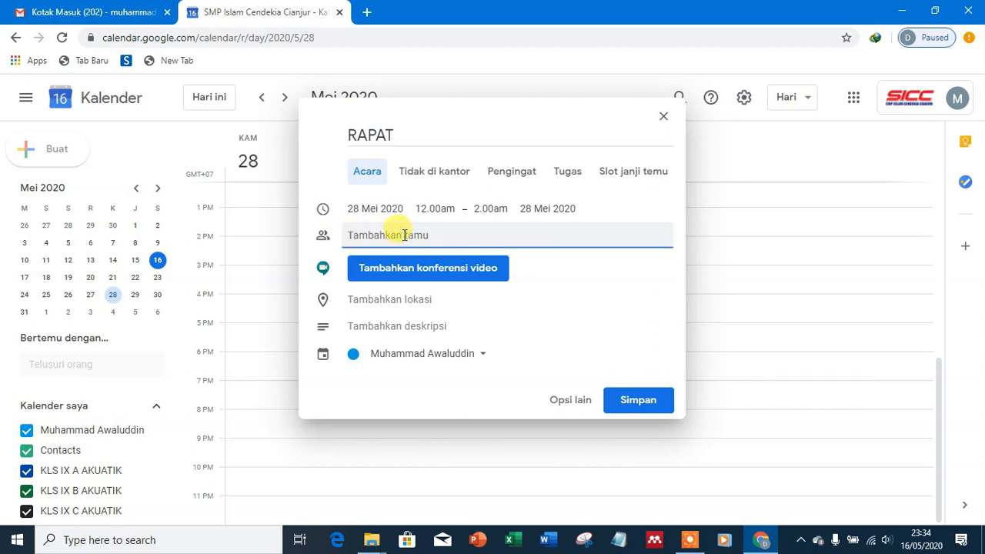
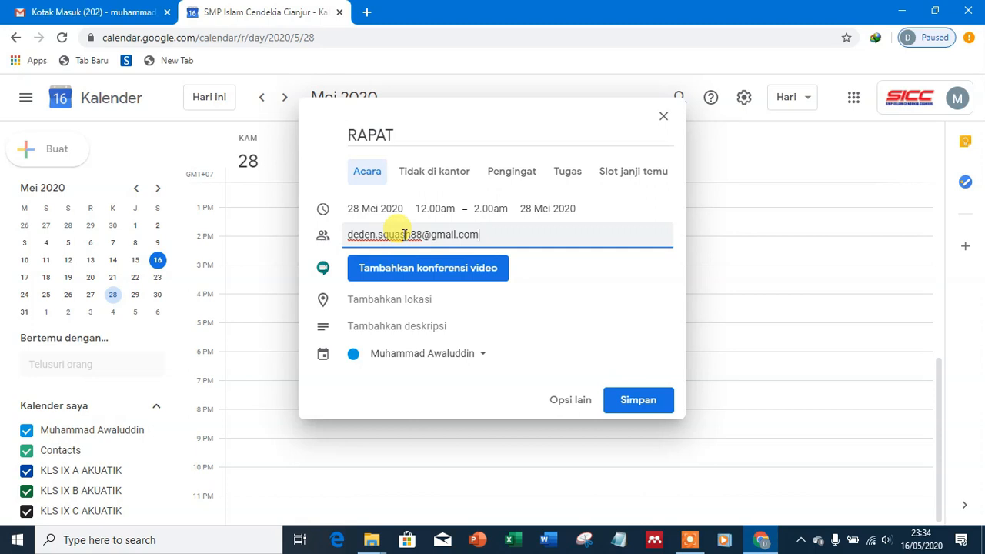
Step: Add the guest's e-mail address as an invitee to RAPAT
key(Return)
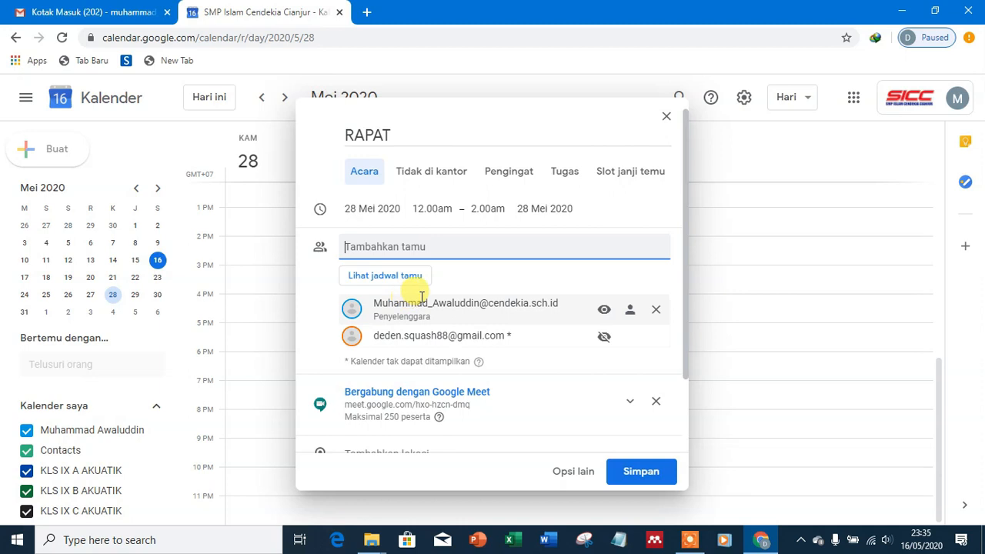
scroll(413, 284, down, 1)
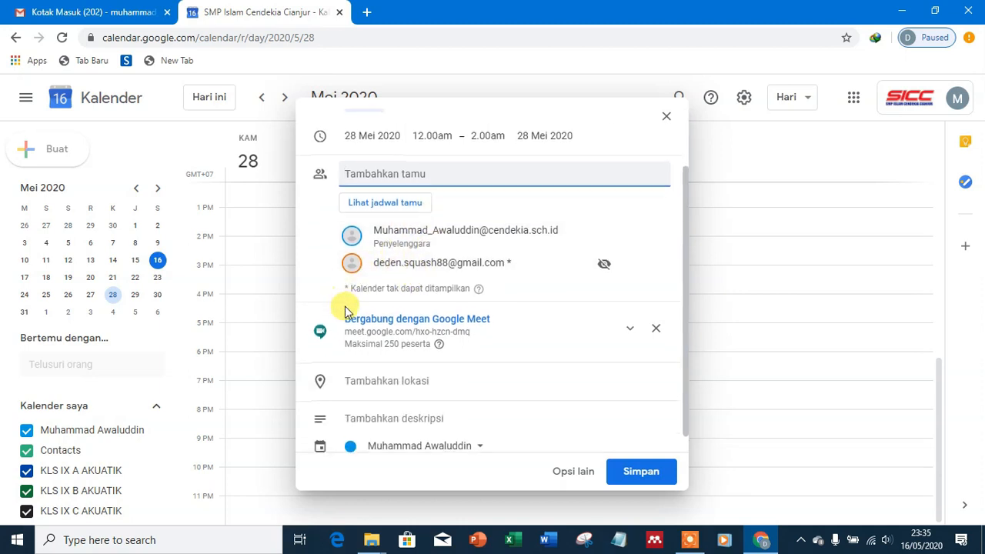
scroll(348, 308, down, 1)
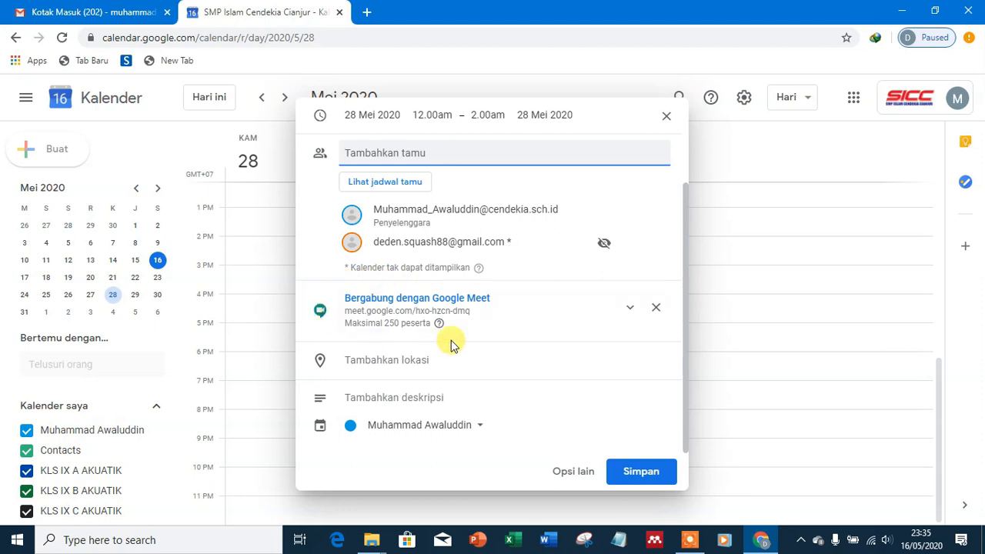
Step: Replace the existing Google Meet link with a newly added video conference
click(655, 311)
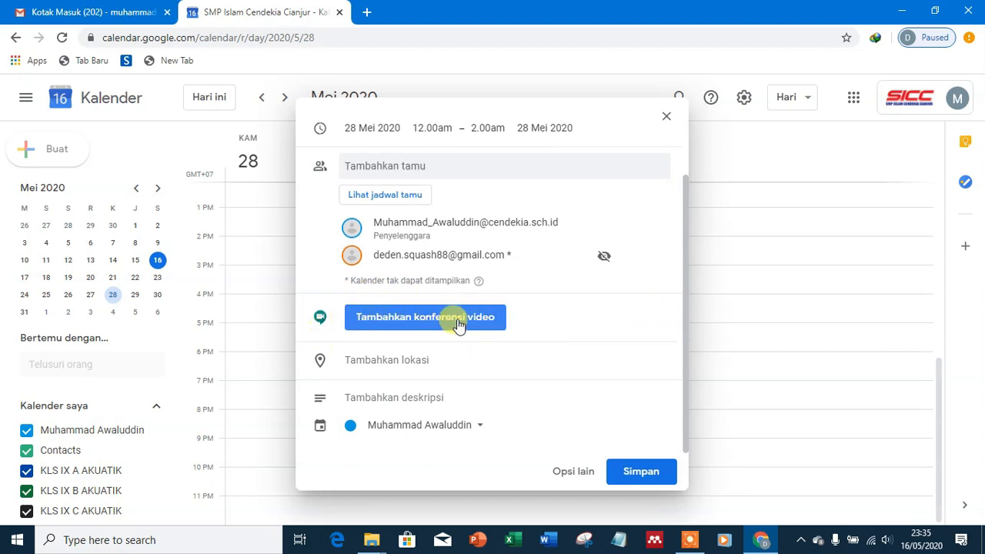
click(412, 318)
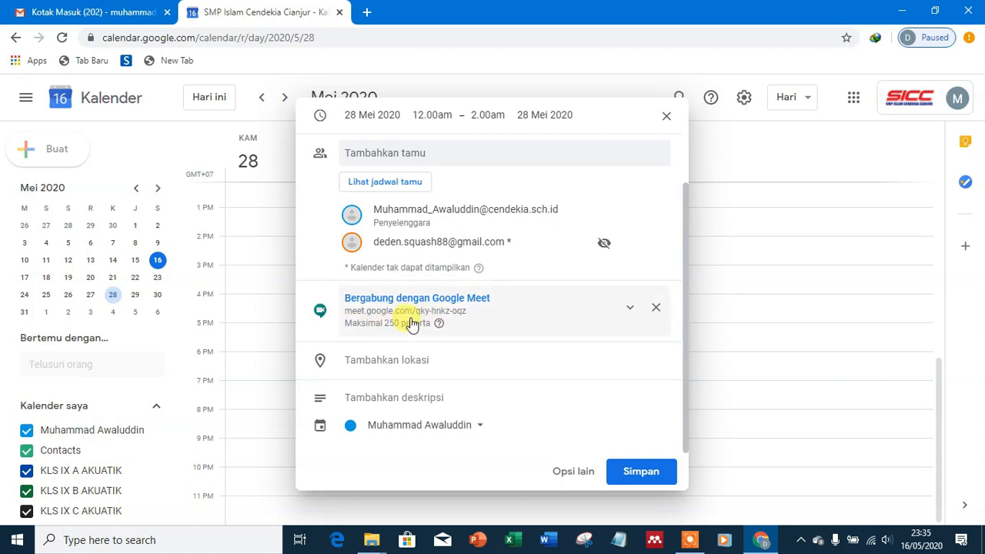
click(391, 358)
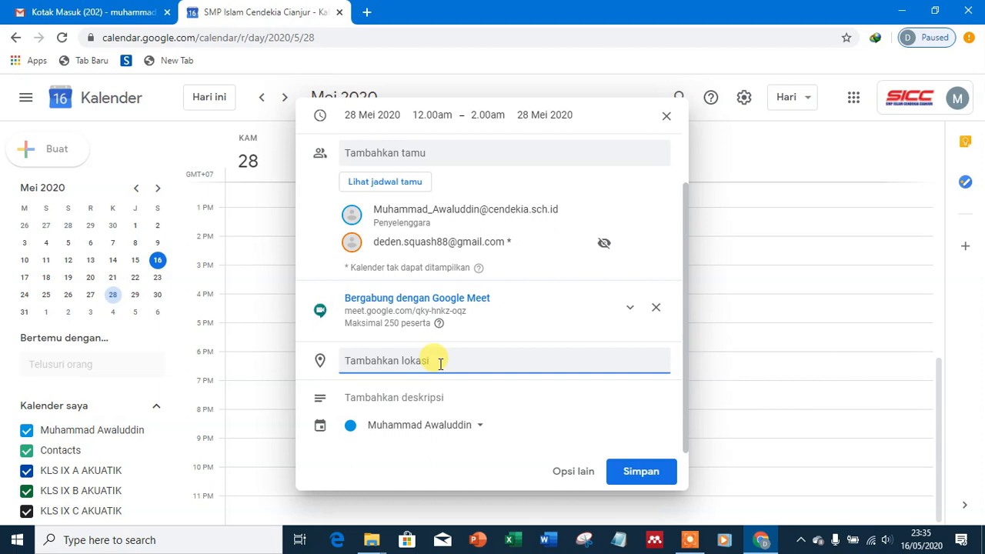
Step: Set the location to Cianjur, Jawa Barat and start the description with 'Peraturan Rapat'
text(cia)
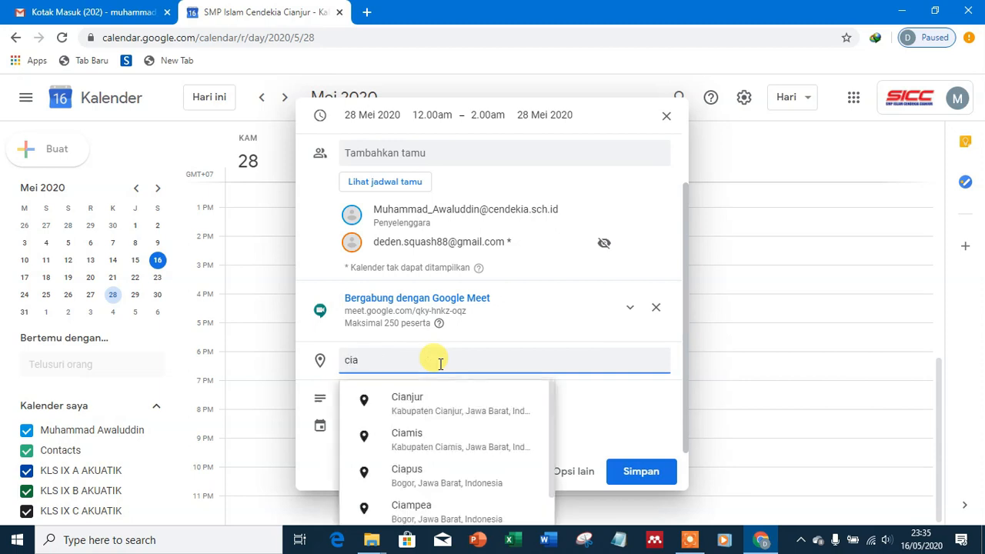
text(njur)
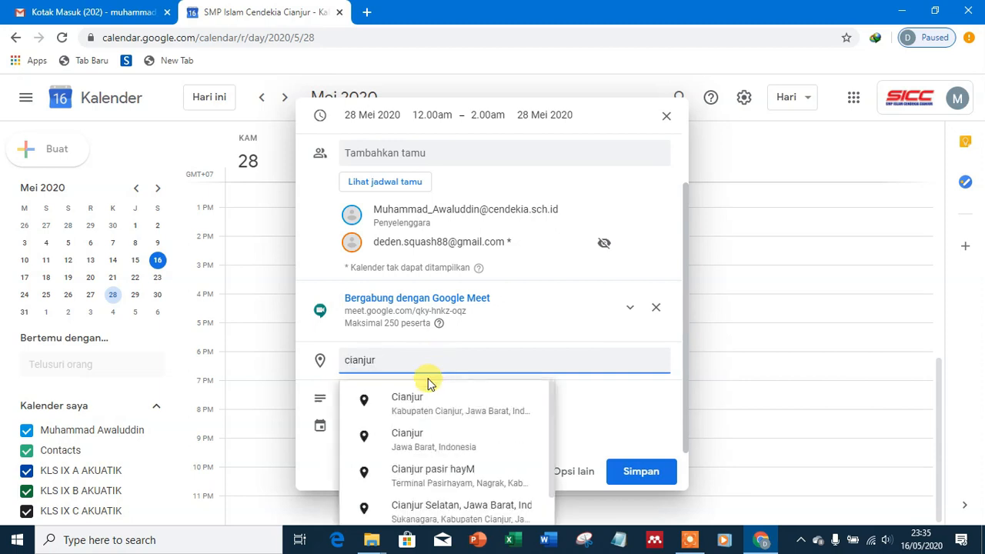
click(427, 400)
click(431, 416)
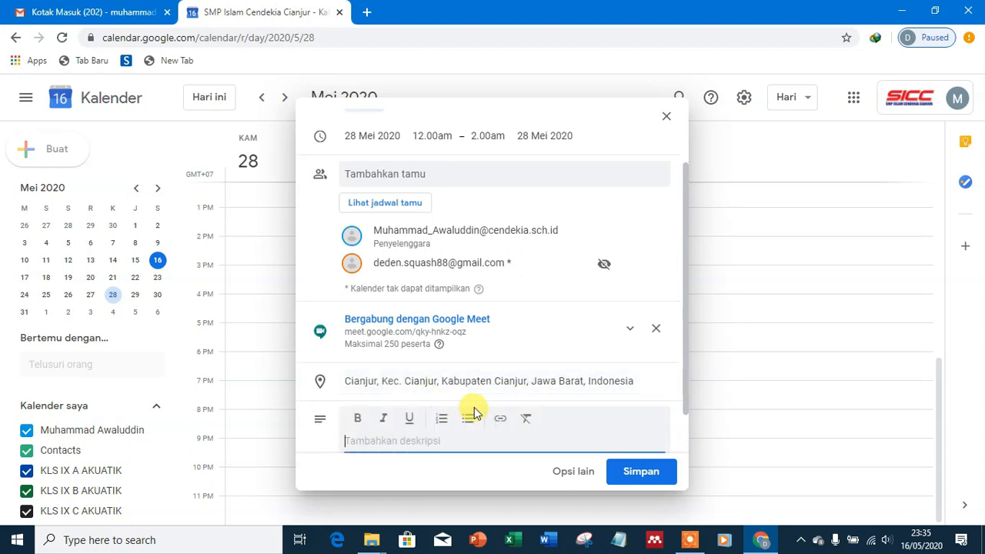
scroll(461, 388, down, 1)
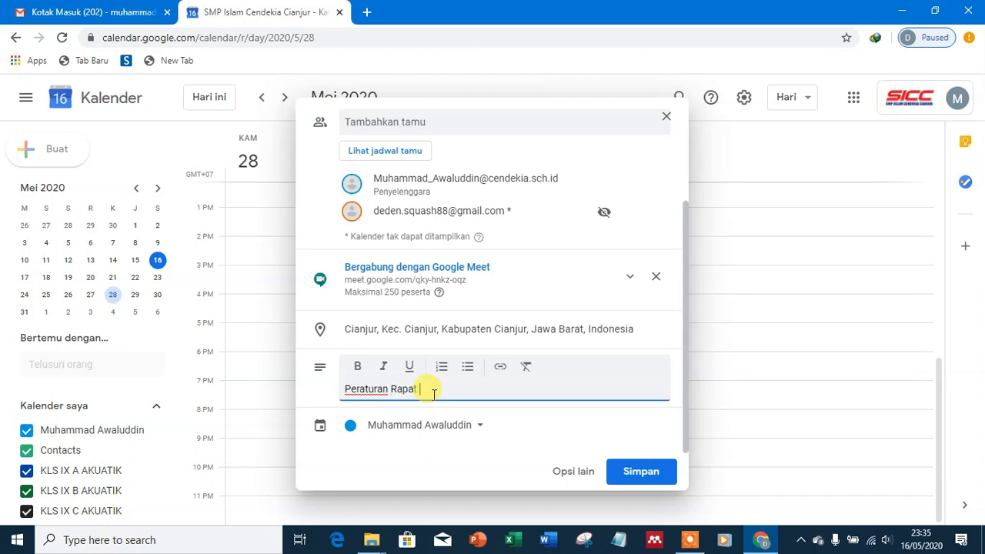
Step: Add two numbered rules under 'Peraturan Rapat': mute on joining, and ask questions via chat
key(Return)
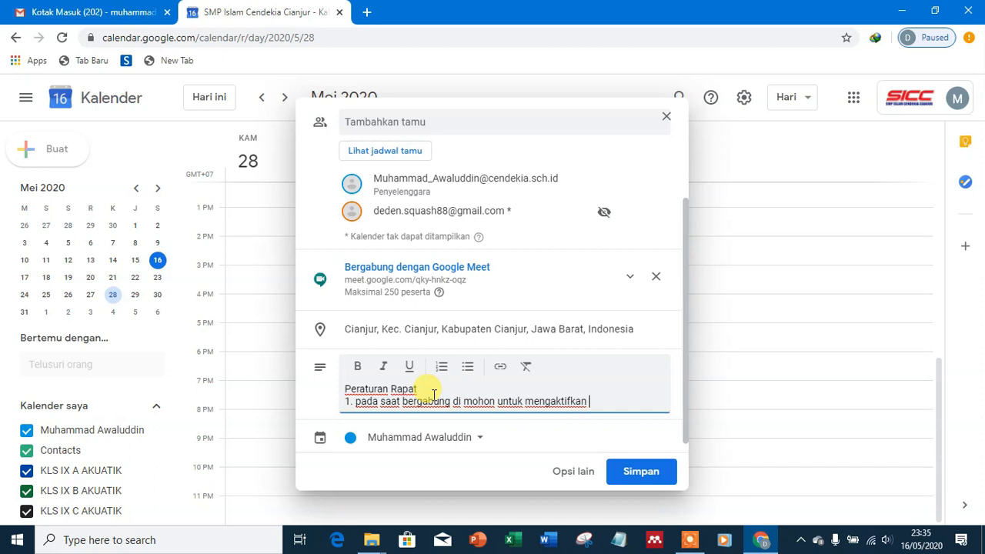
key(Return)
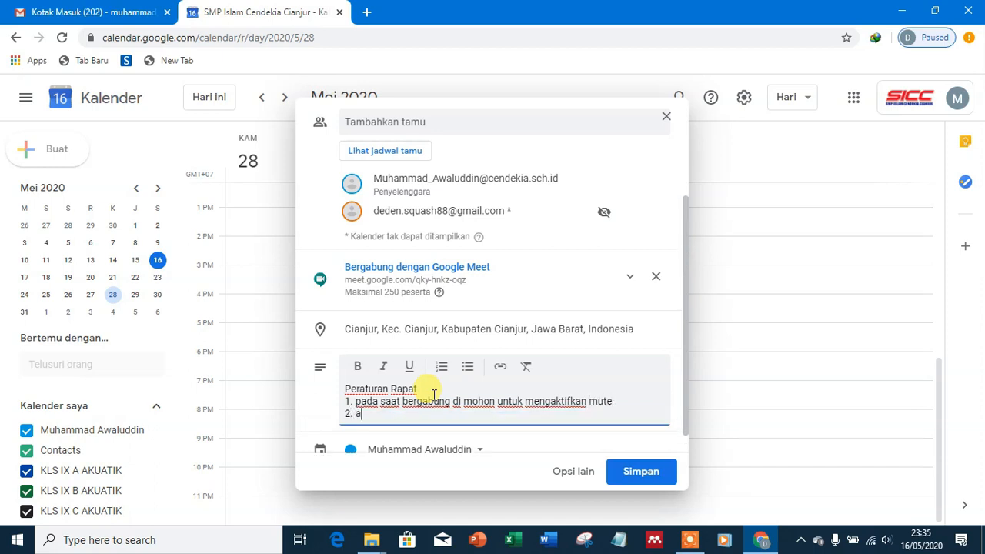
text(2. apabila mau bertanya gunakan chat)
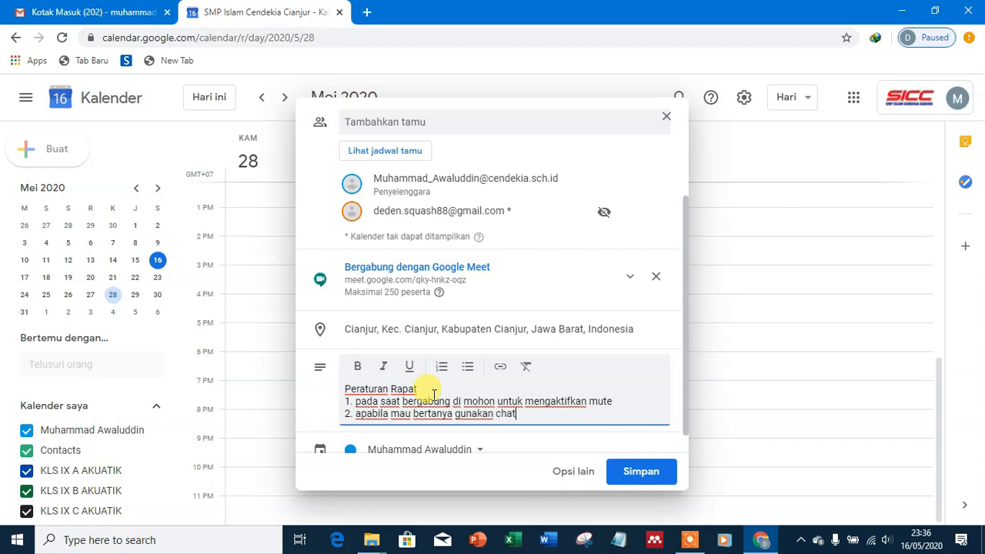
scroll(481, 378, down, 1)
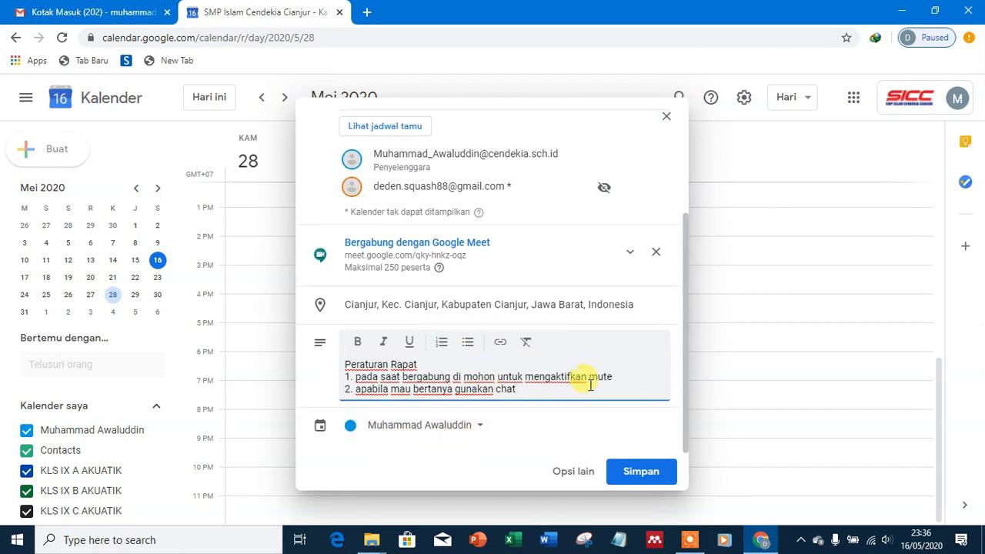
scroll(585, 378, up, 2)
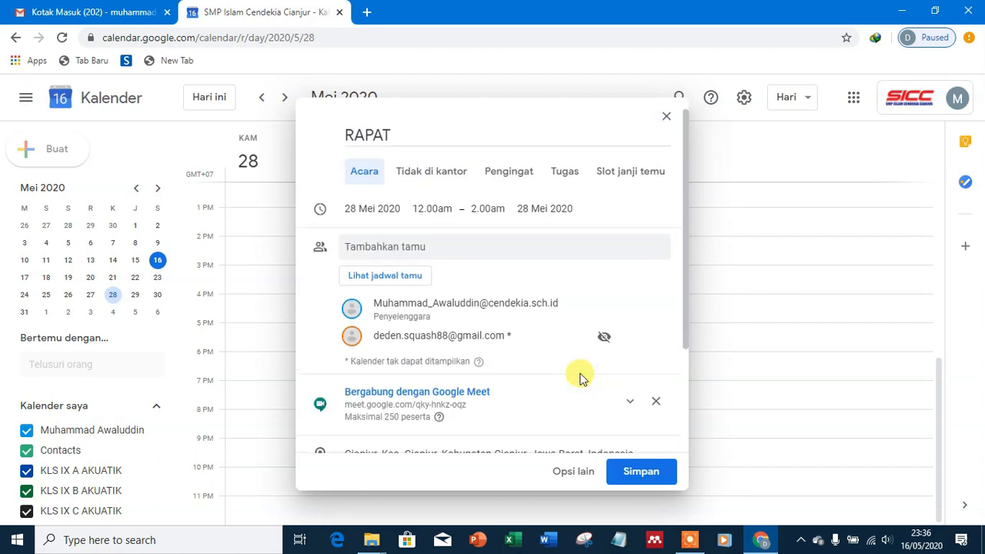
click(418, 184)
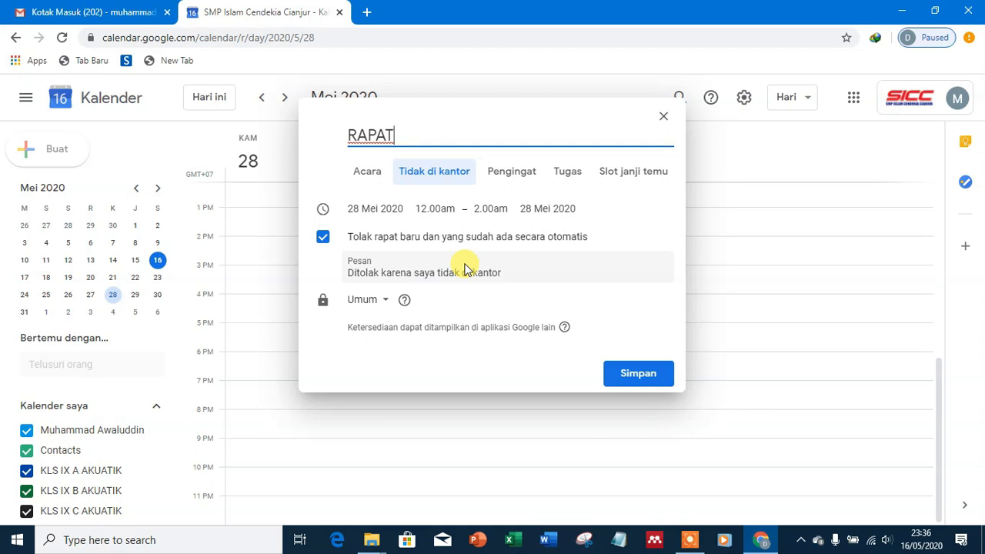
click(378, 307)
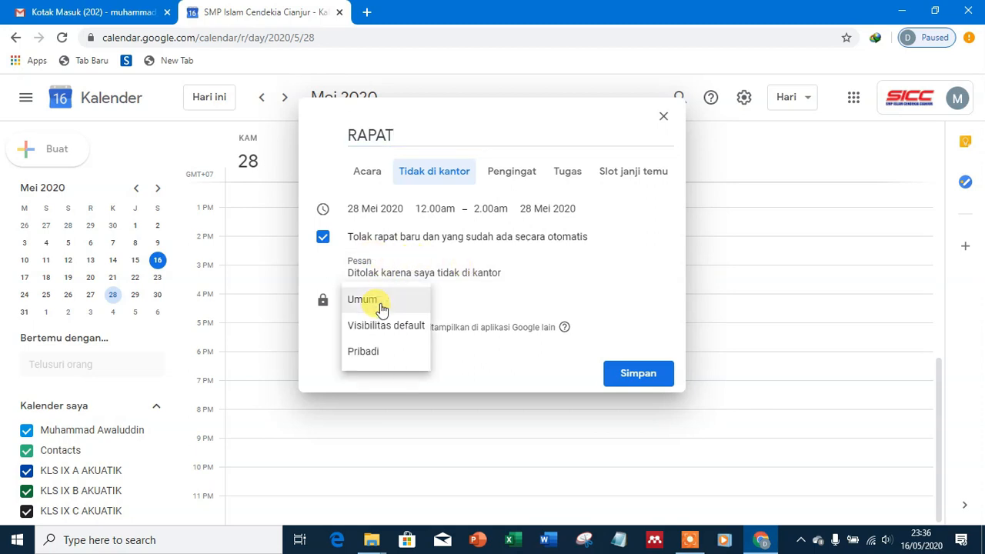
click(367, 354)
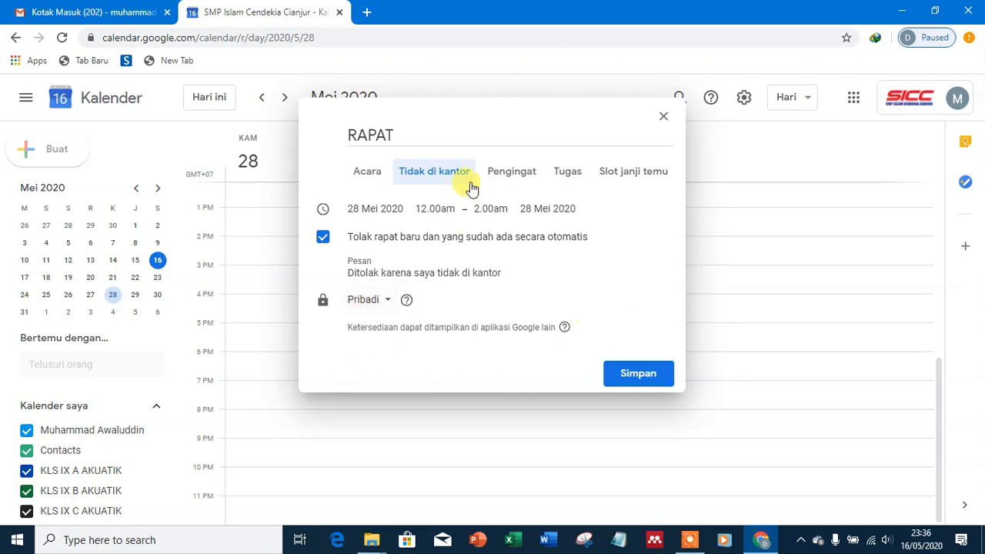
click(502, 176)
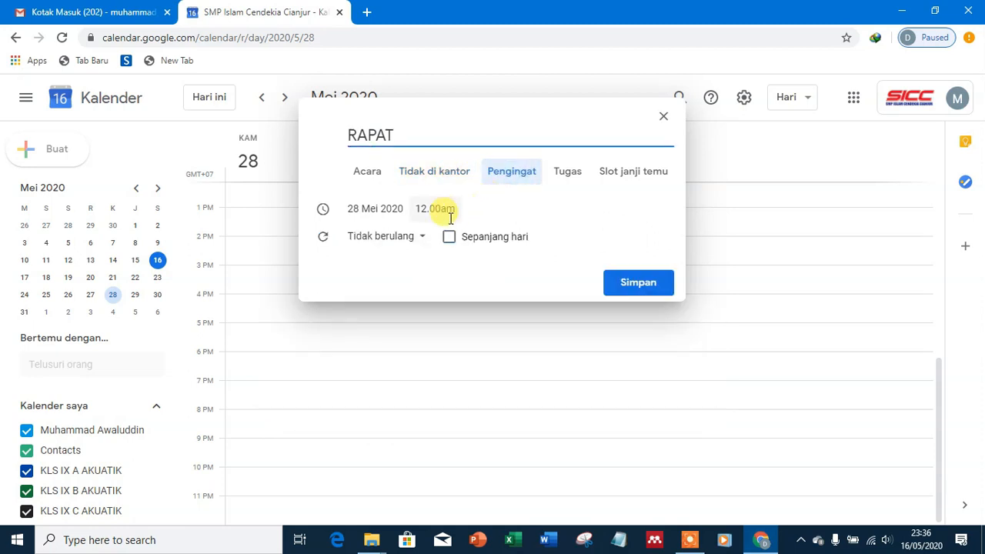
click(410, 240)
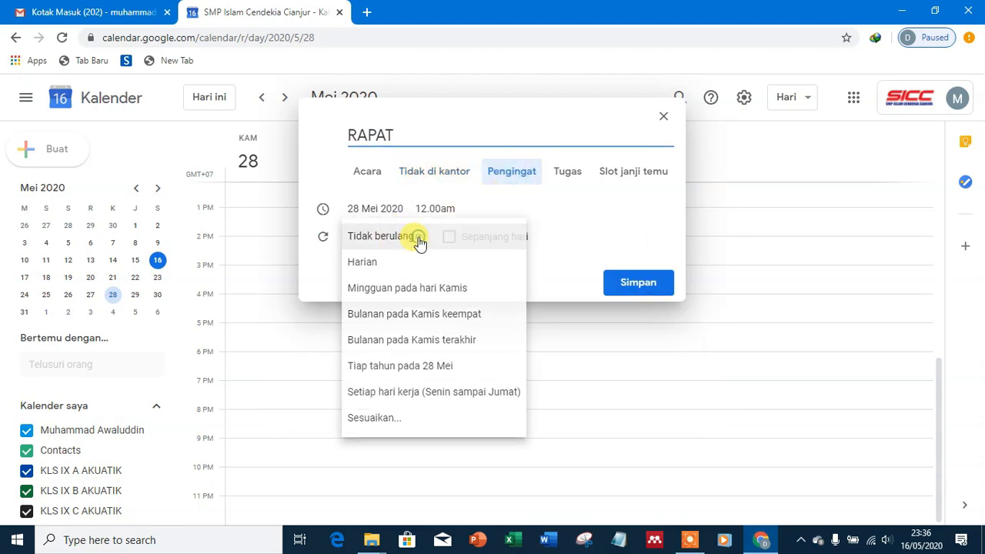
click(406, 244)
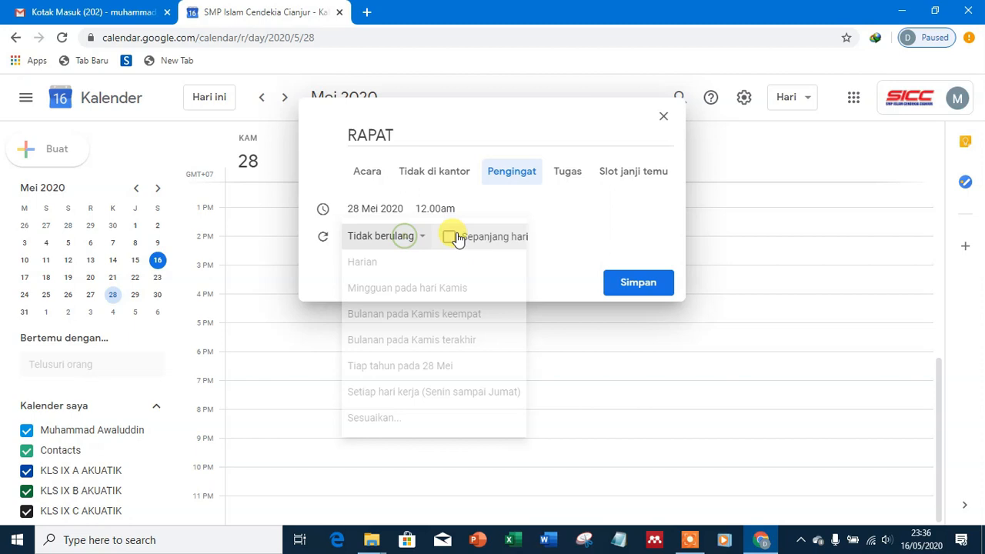
click(451, 239)
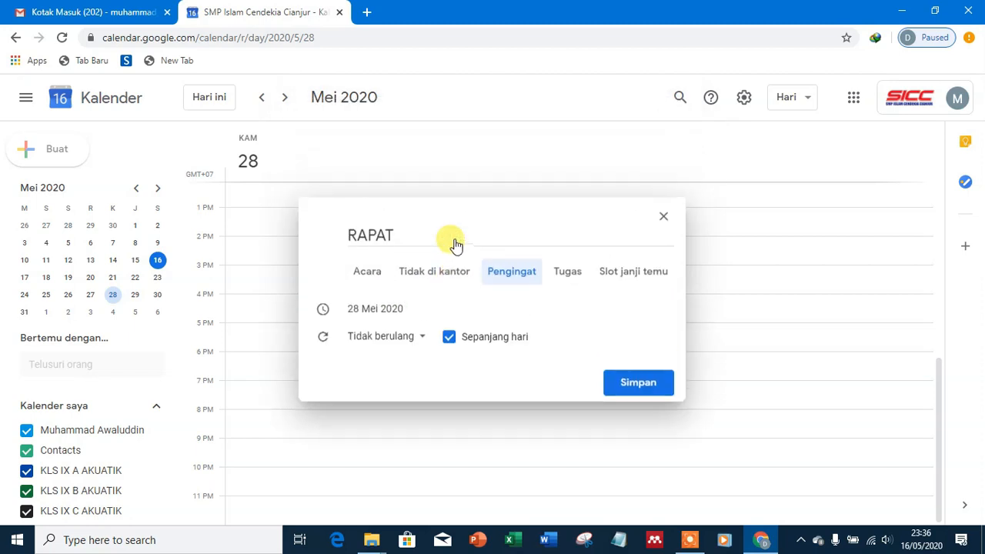
click(449, 337)
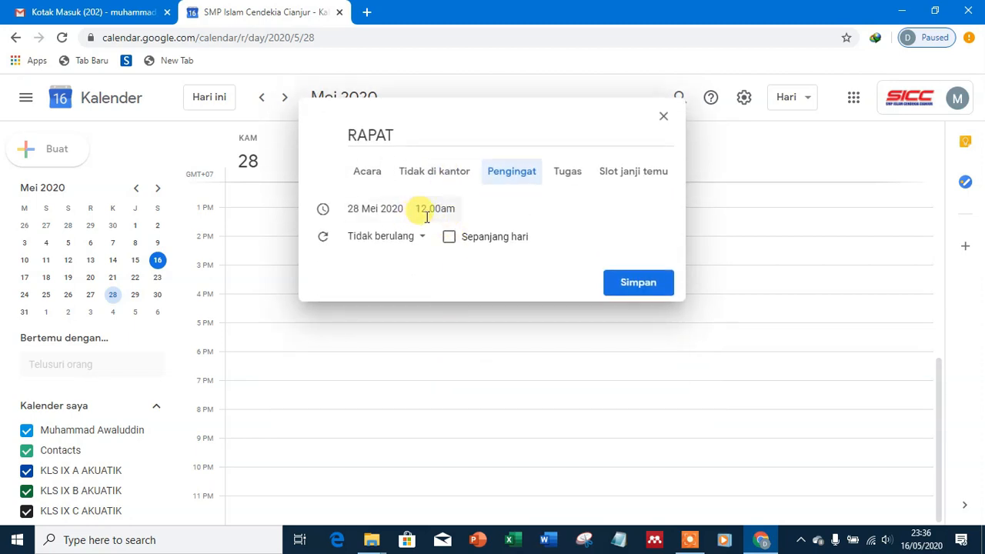
click(570, 171)
click(356, 259)
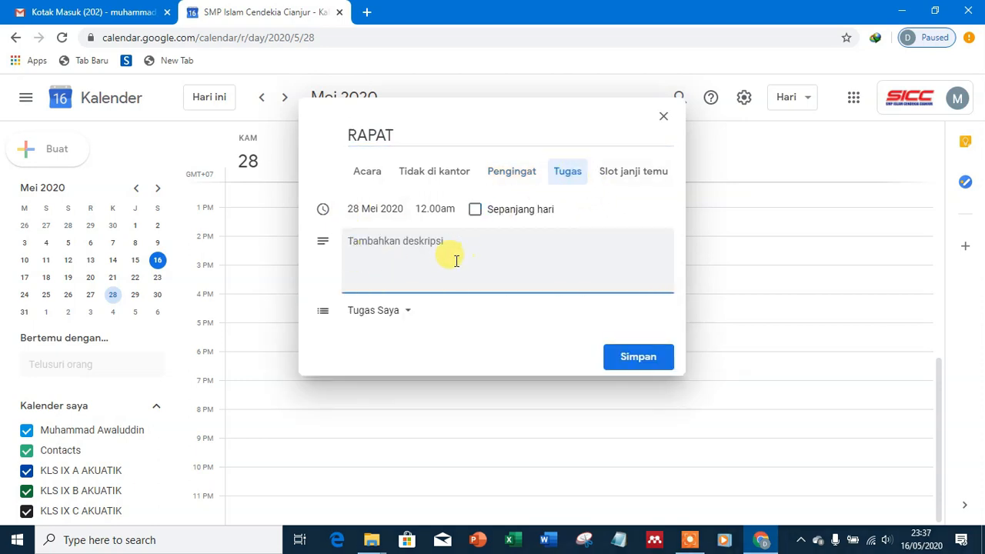
click(623, 177)
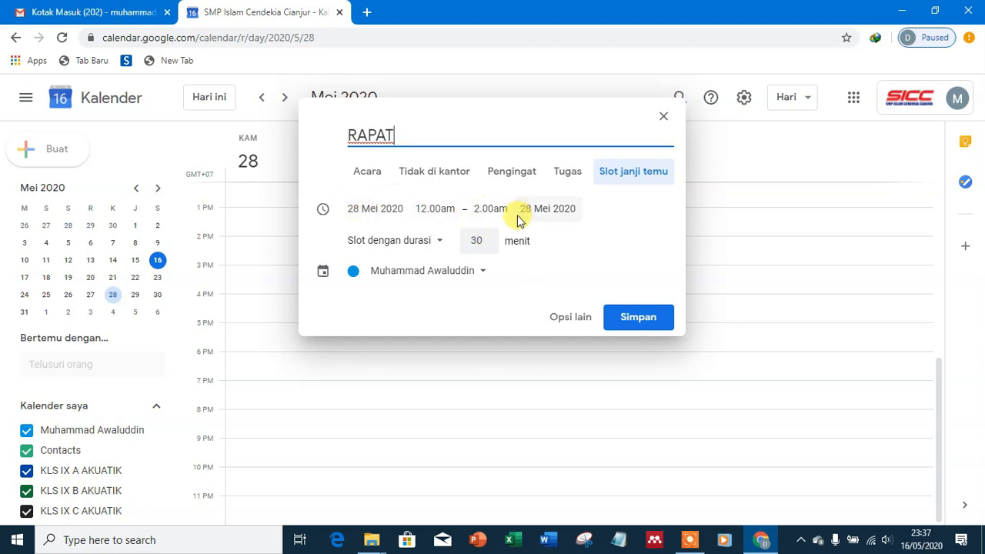
click(478, 241)
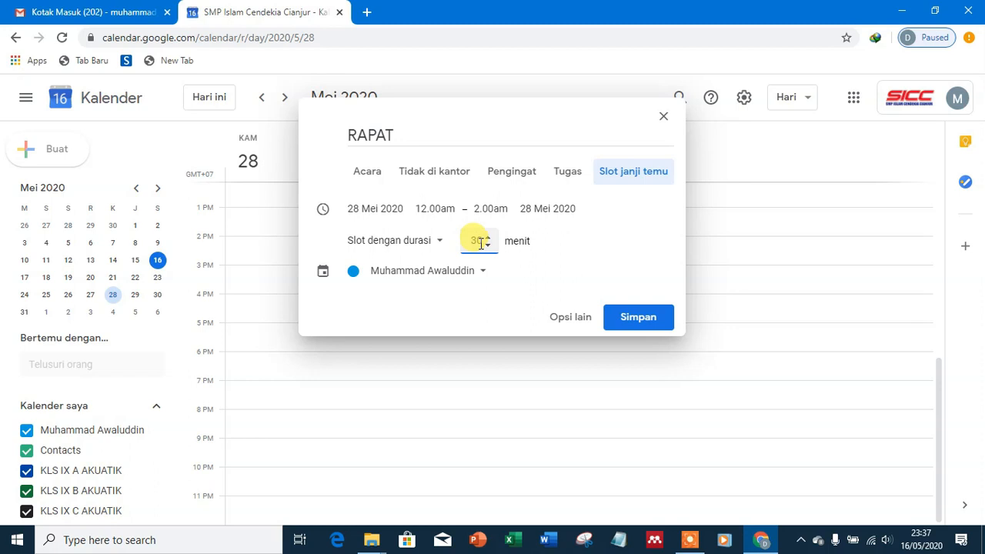
double_click(481, 243)
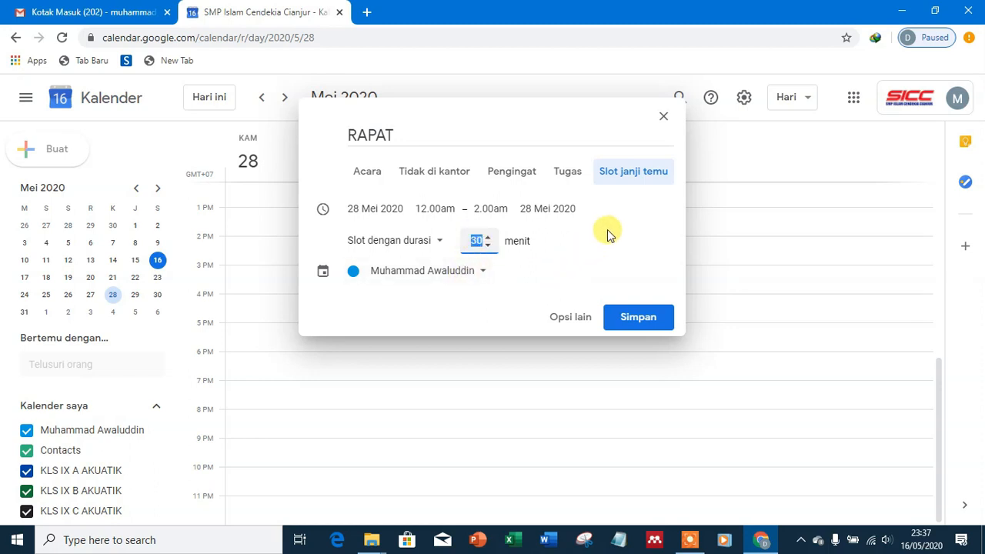
text(12)
click(549, 183)
click(508, 178)
click(433, 176)
click(368, 169)
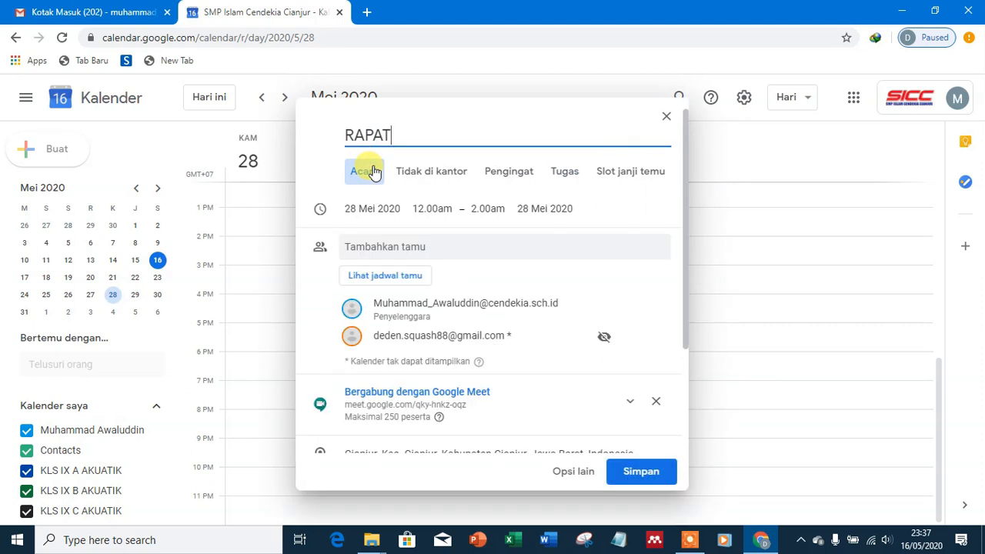
Step: Save RAPAT and send the invitation, confirming the external guest
click(639, 474)
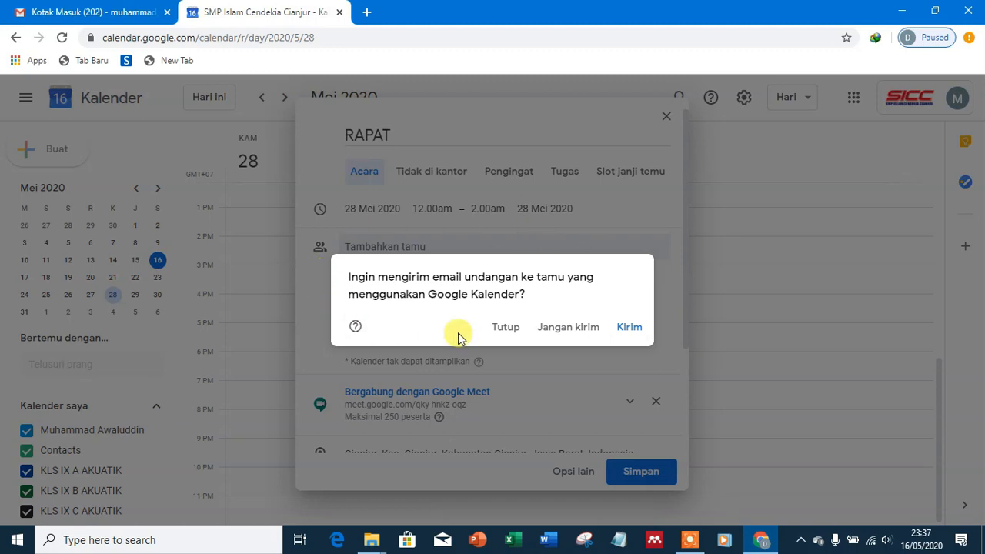
click(628, 330)
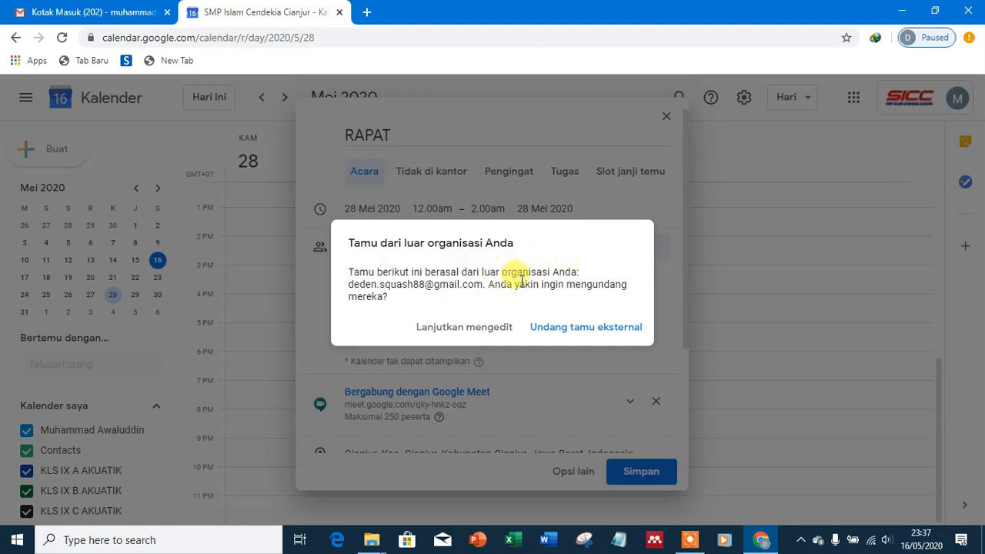
click(582, 329)
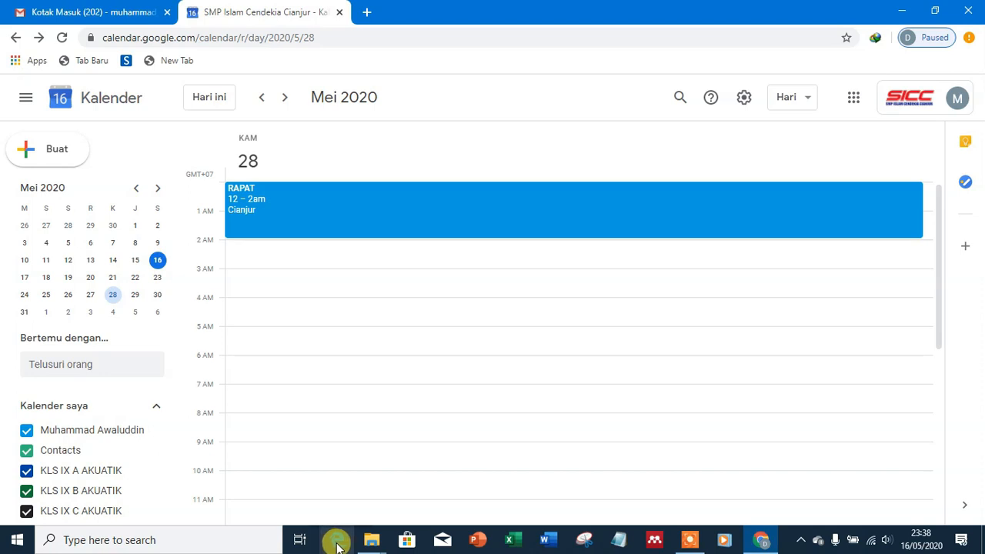
click(676, 541)
click(515, 518)
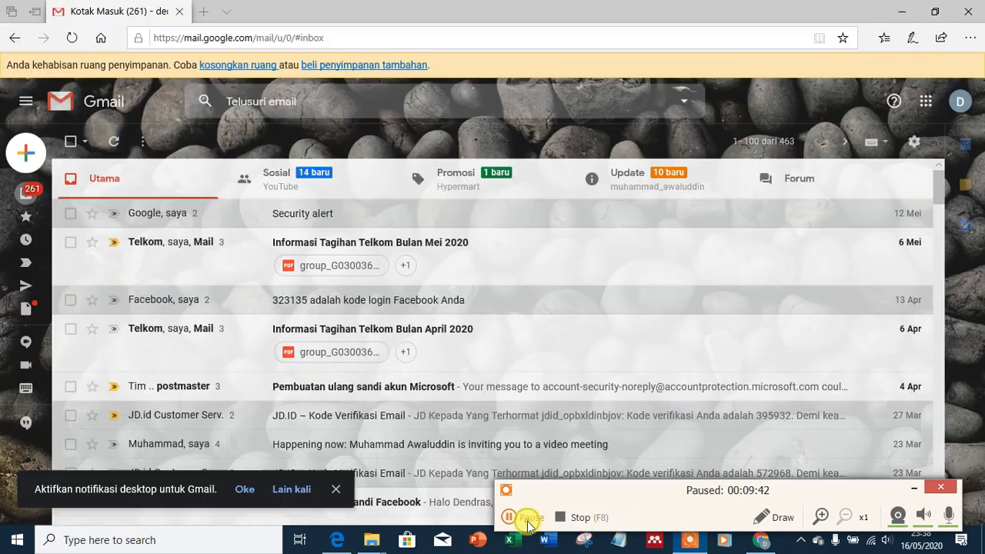
Step: Open the 'Invitation: RAPAT' email from Gmail's Update category
click(528, 520)
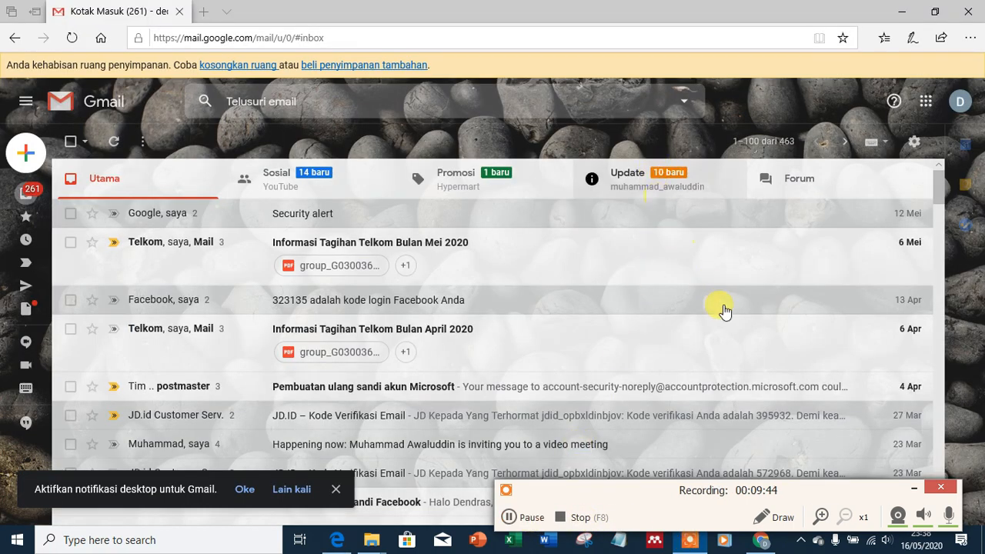
click(914, 489)
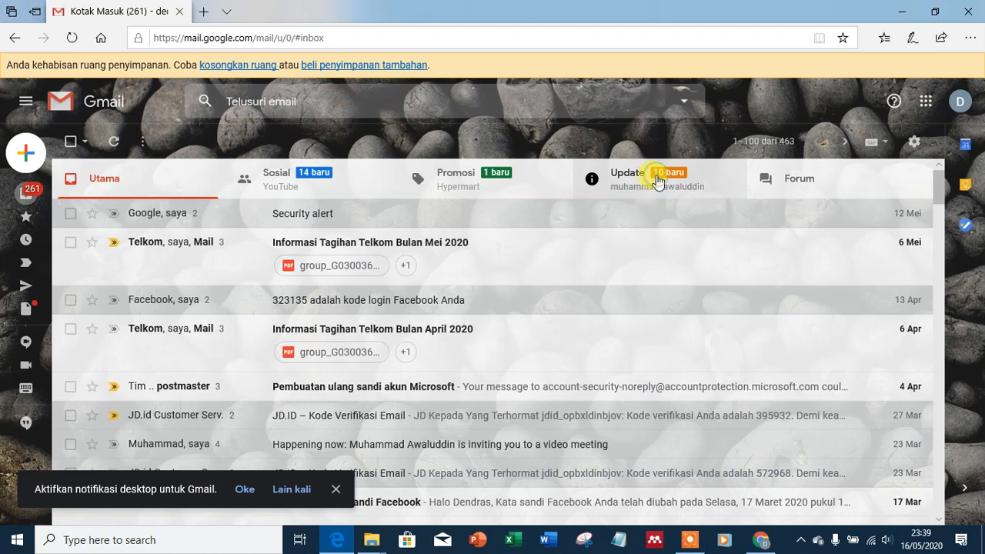
click(657, 181)
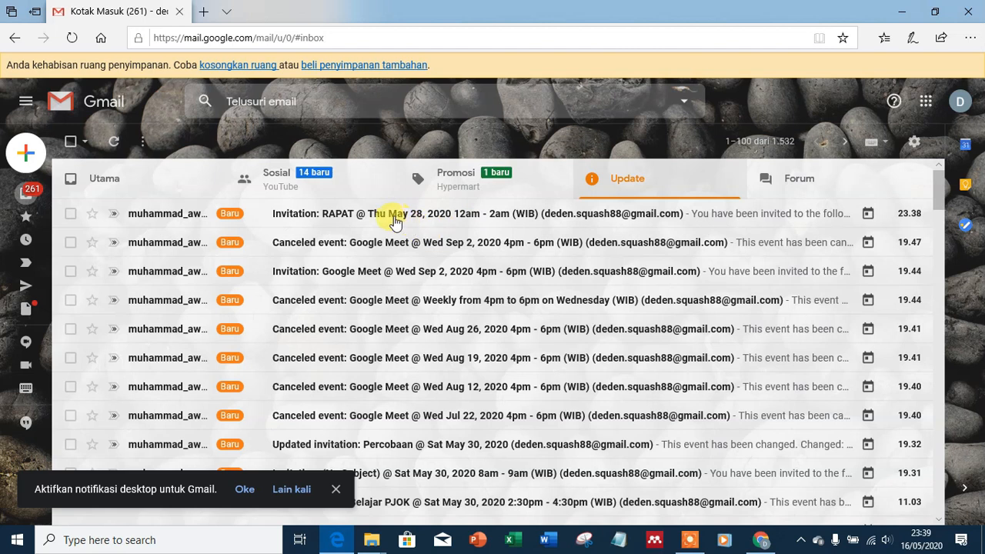
click(395, 215)
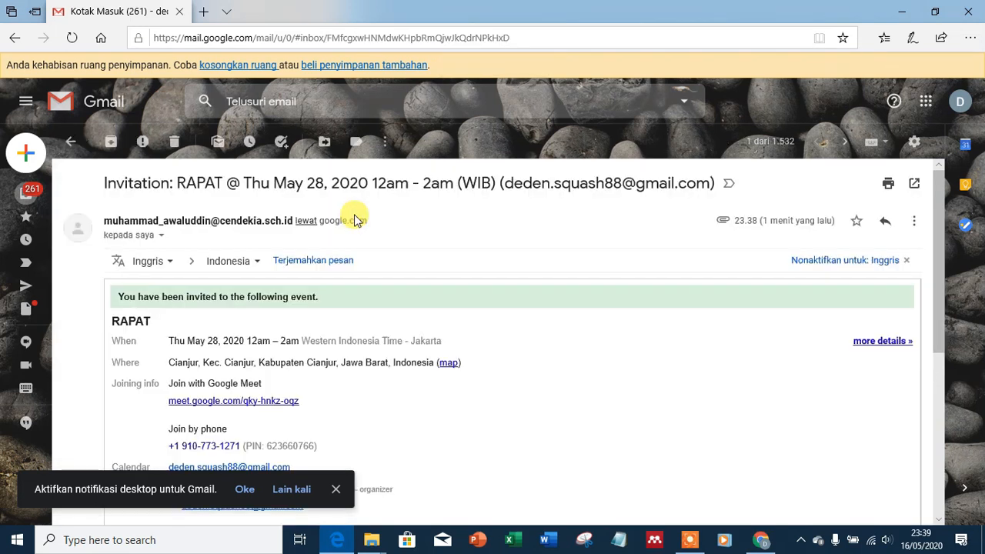
Step: Dismiss the notification prompt and review the invitation's time, location, Meet link and rules
scroll(370, 303, down, 1)
scroll(369, 303, up, 1)
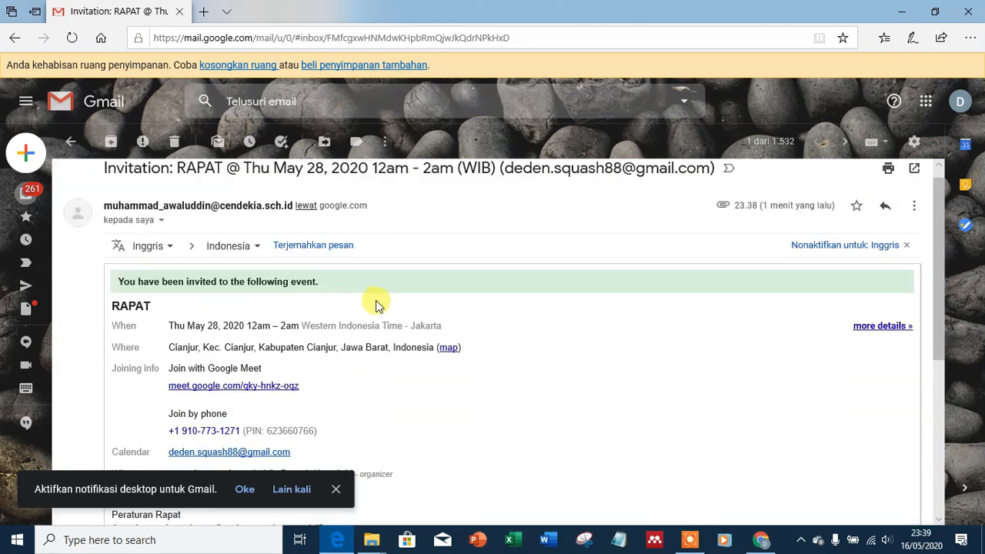
scroll(539, 330, down, 1)
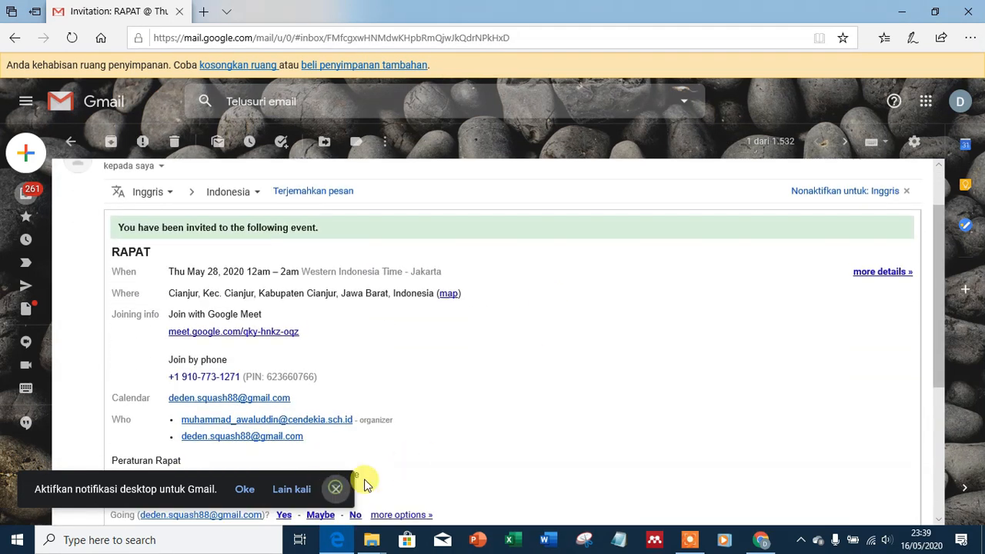
click(335, 488)
scroll(582, 376, down, 1)
scroll(583, 375, up, 2)
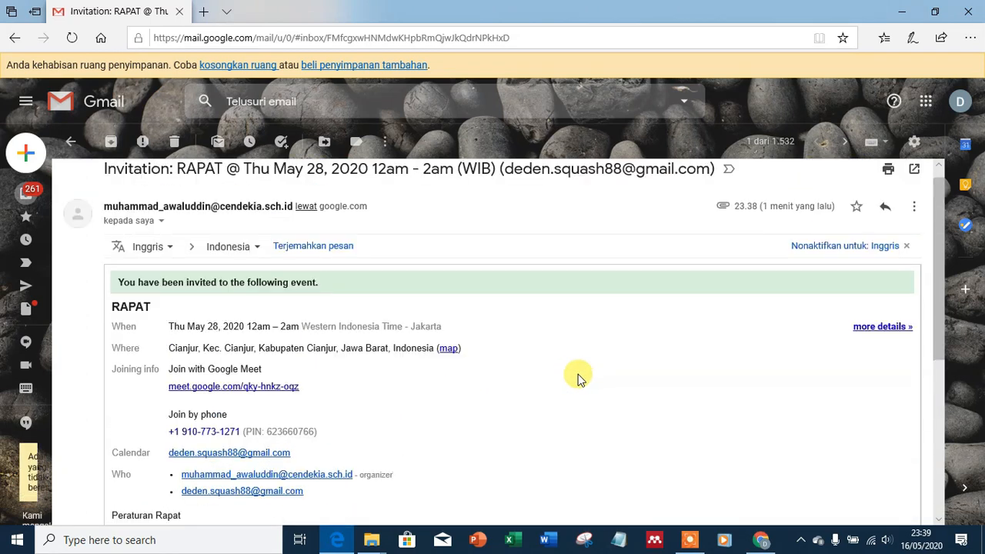
scroll(608, 362, down, 2)
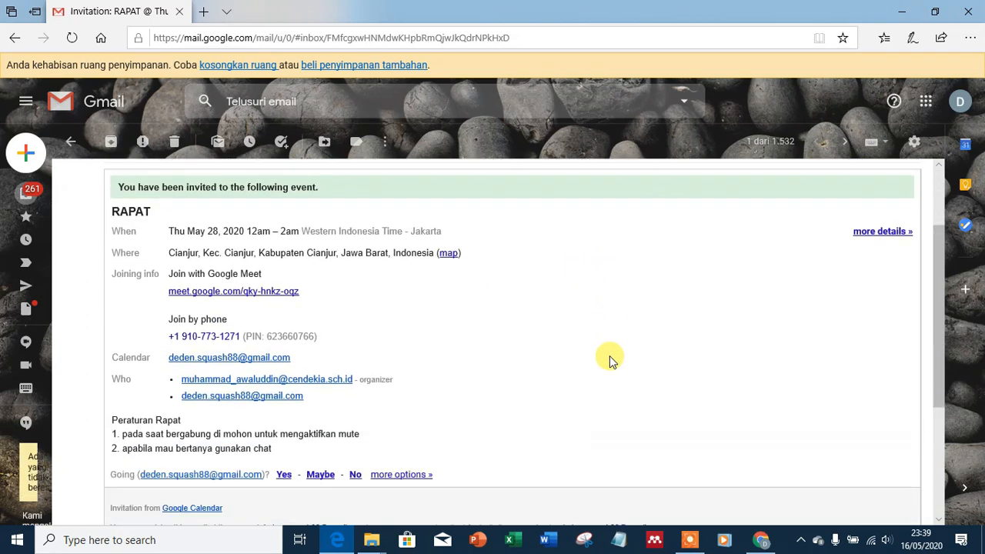
scroll(610, 360, down, 2)
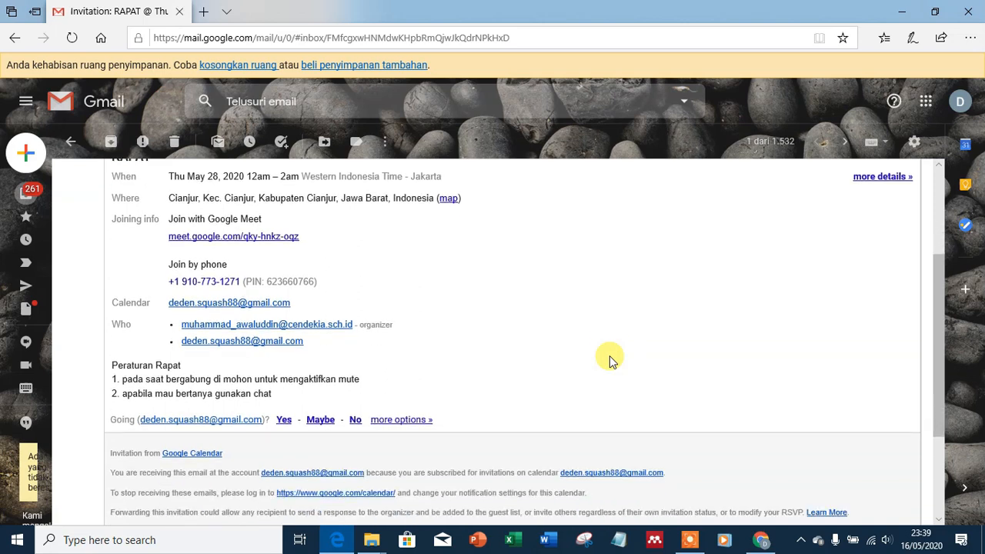
scroll(609, 360, up, 1)
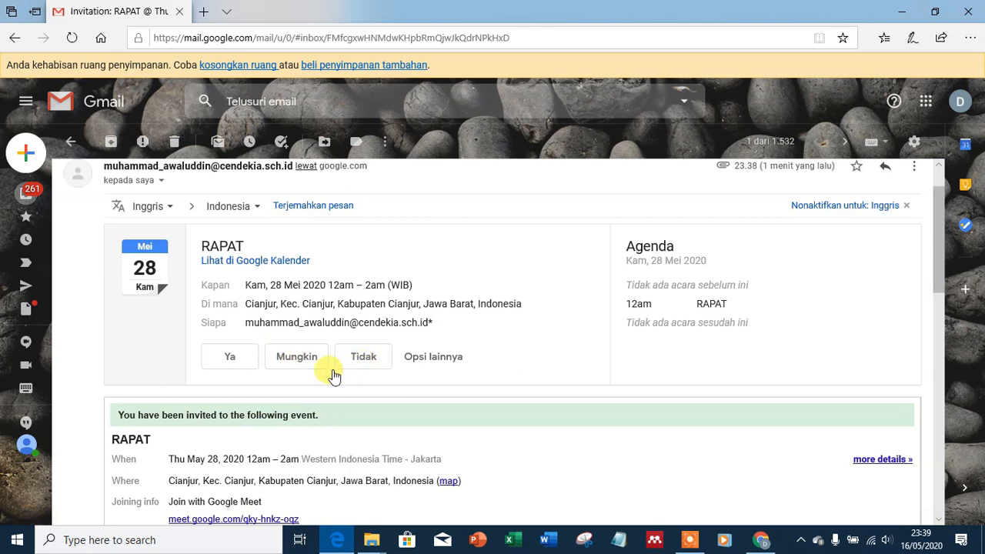
Step: Accept RAPAT with Ya and confirm in Calendar that both guests said yes
click(228, 362)
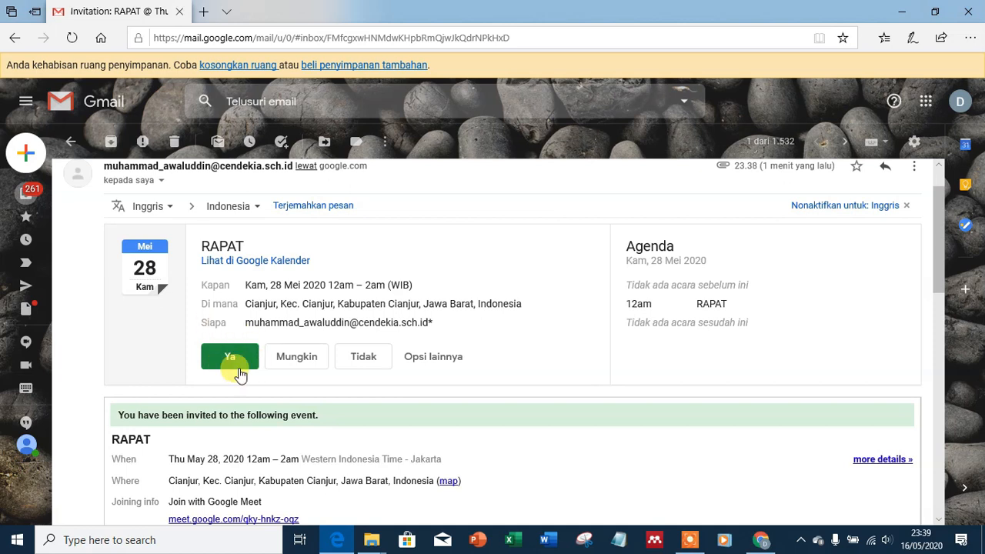
click(760, 540)
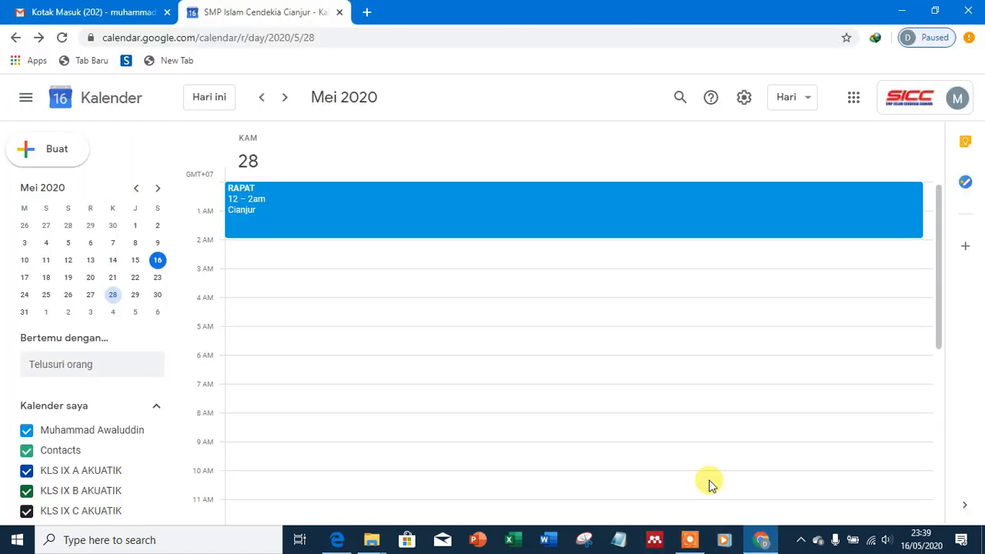
click(244, 196)
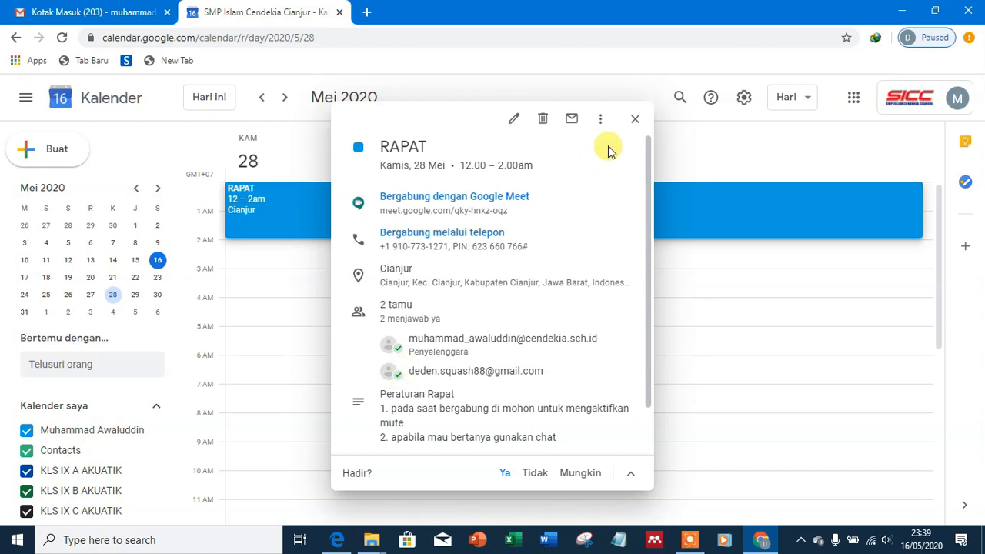
click(632, 120)
click(337, 539)
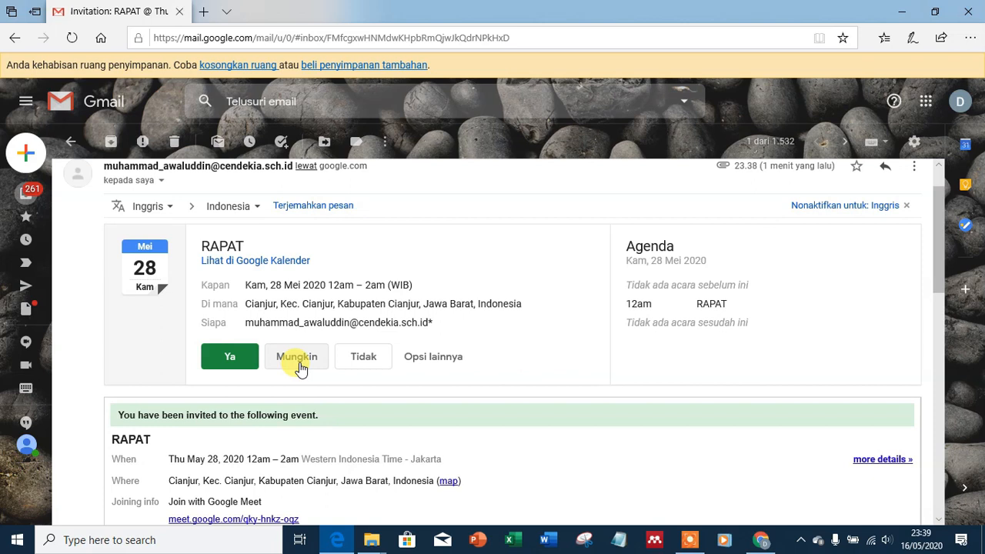
Step: Decline RAPAT with Tidak and verify Calendar lists 1 yes and 1 no
click(363, 358)
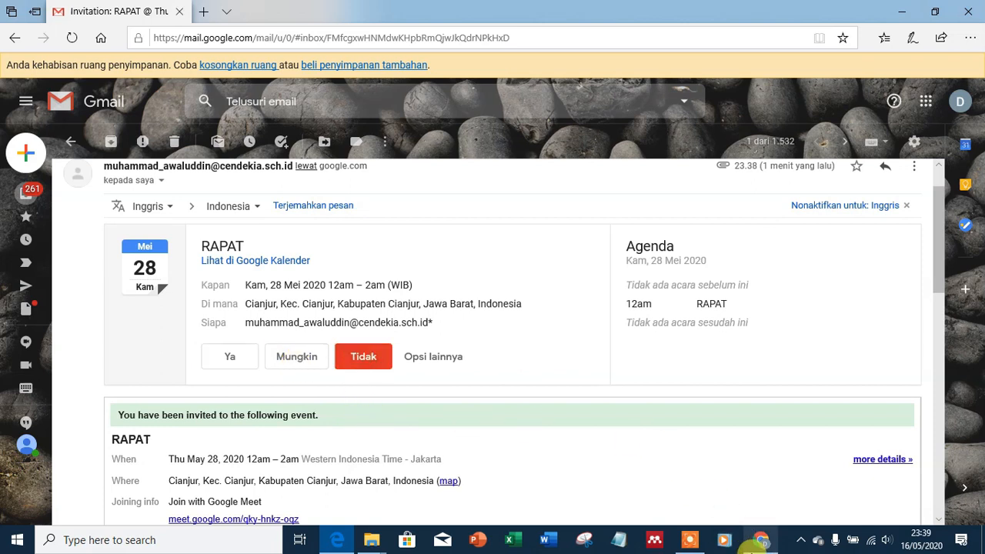
click(760, 543)
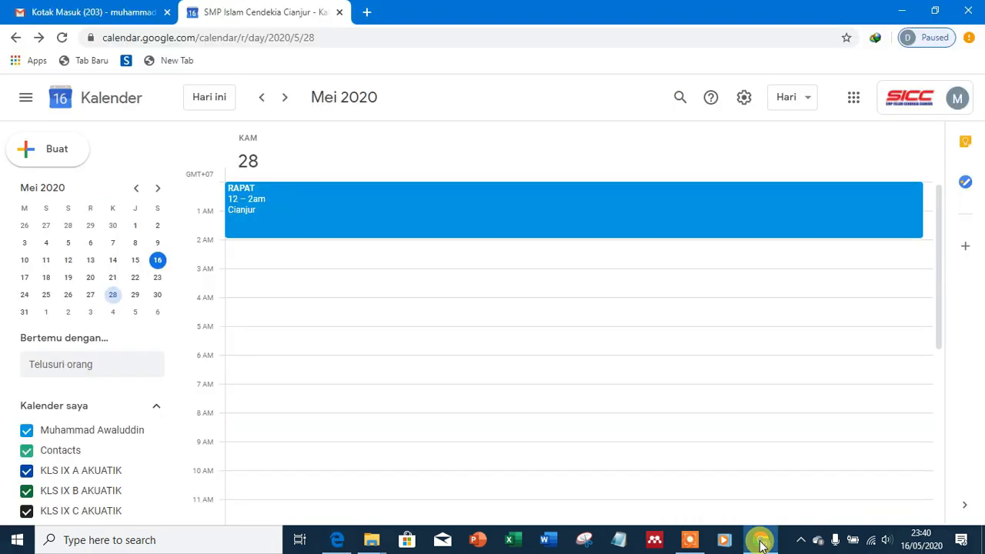
click(258, 196)
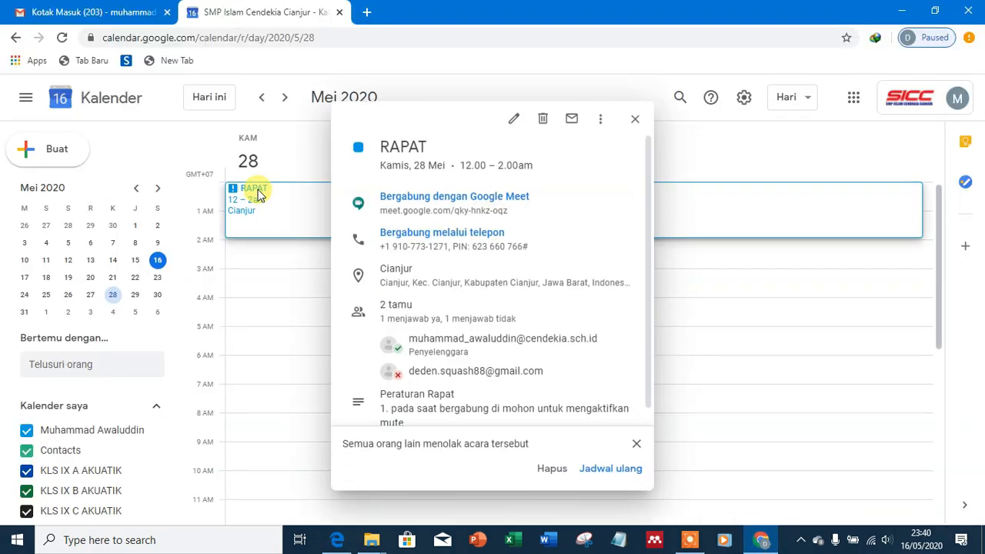
scroll(407, 371, down, 1)
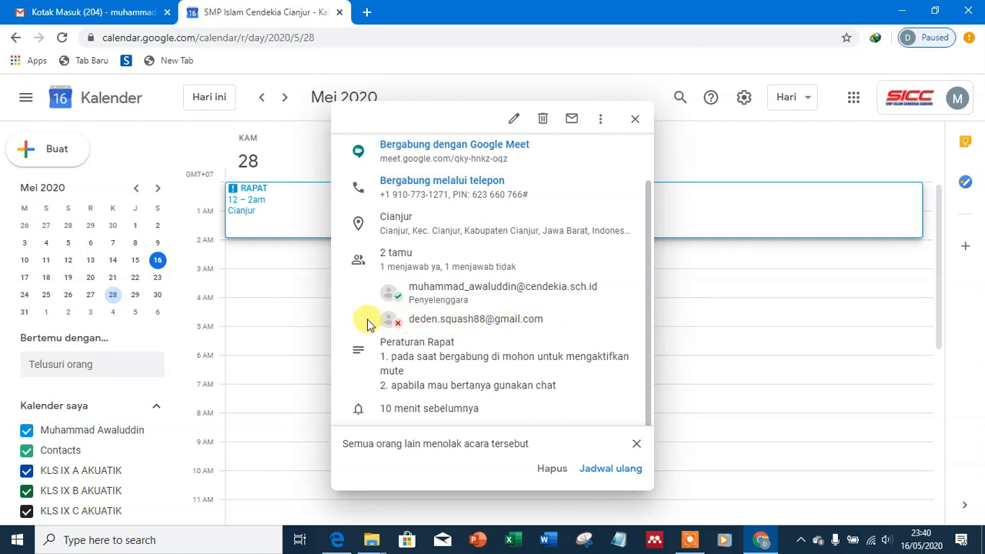
mouse_move(371, 324)
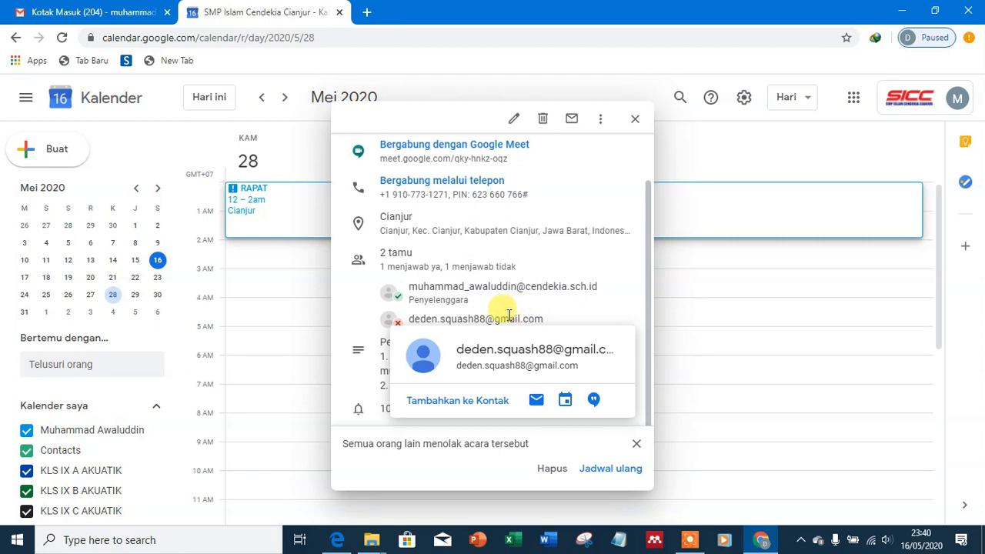
click(357, 324)
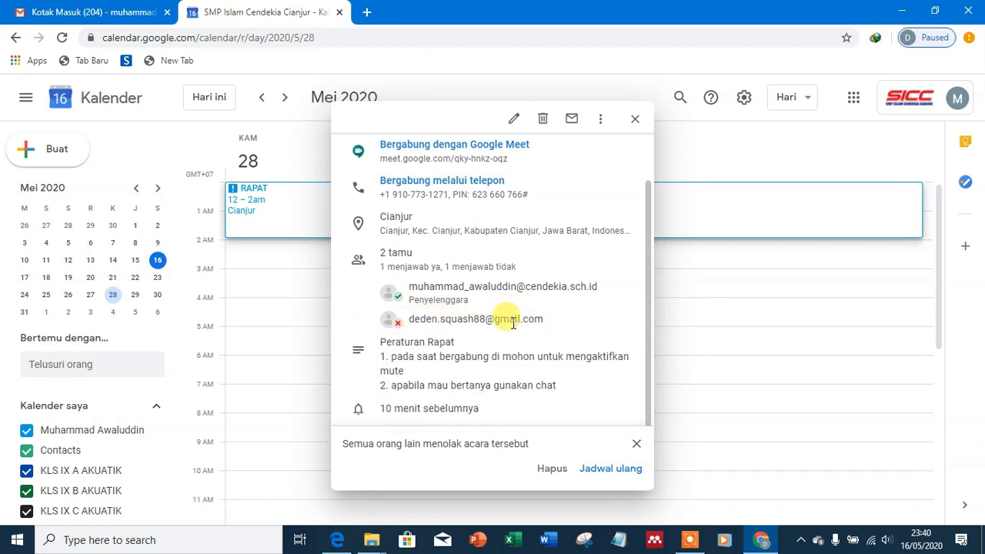
mouse_move(403, 319)
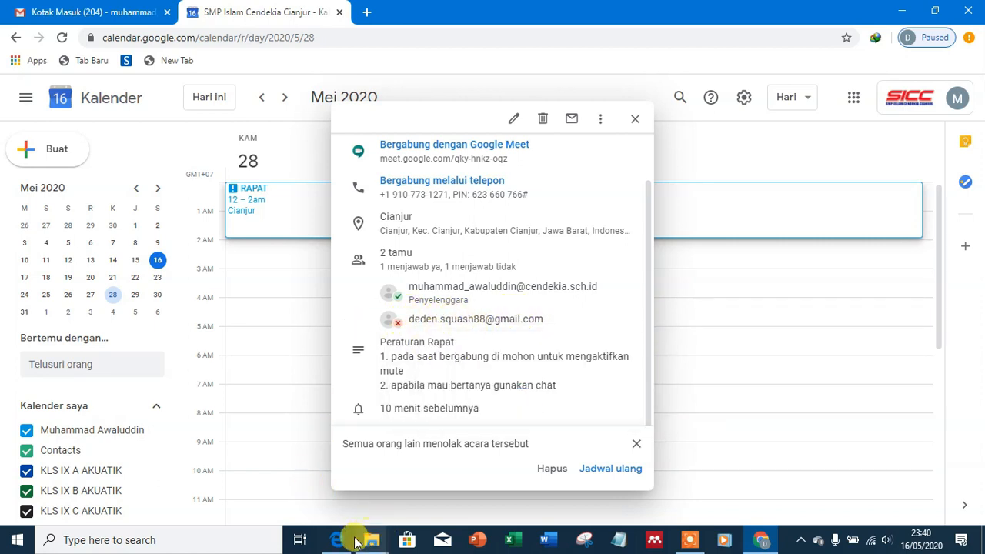
click(636, 121)
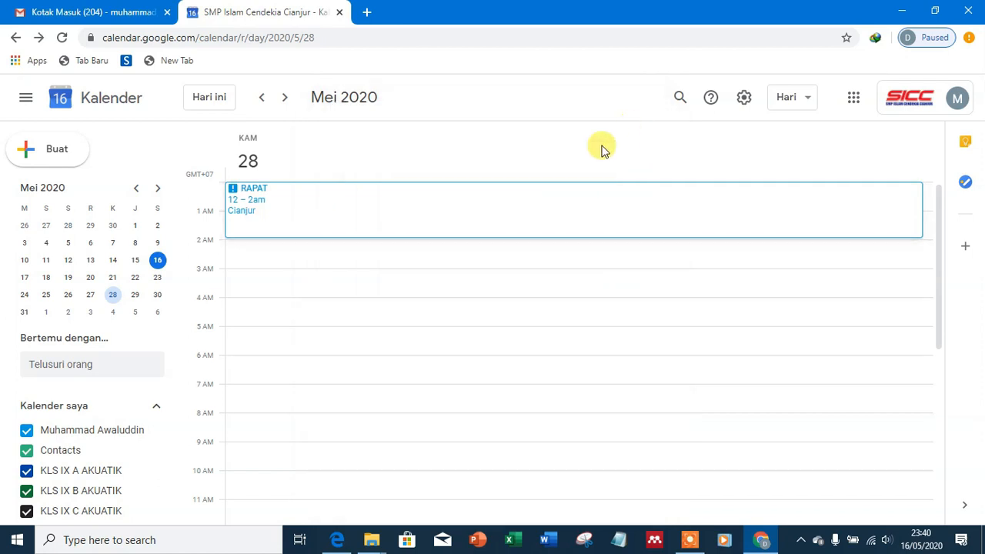
click(335, 539)
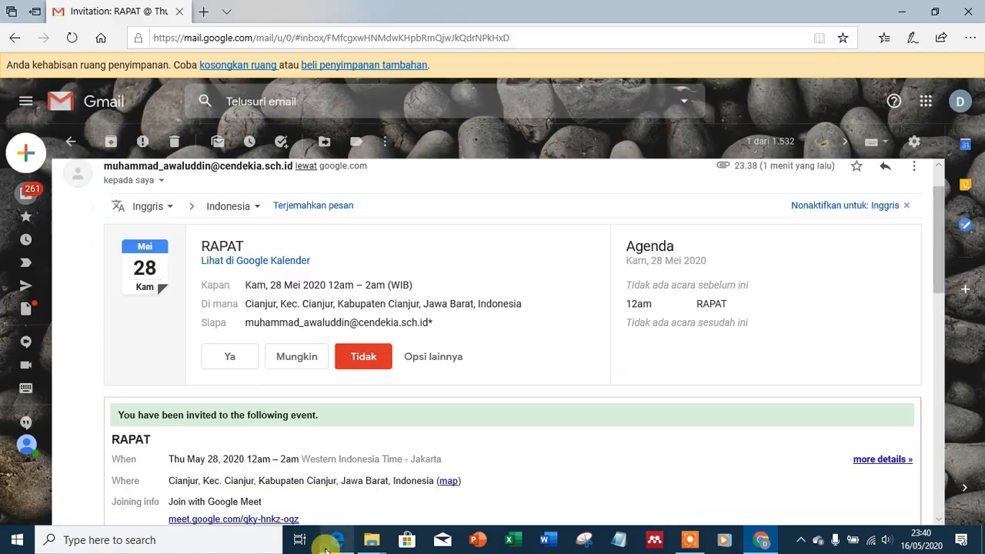
Step: Answer Mungkin to RAPAT and confirm Calendar shows 1 yes and 1 maybe
click(297, 358)
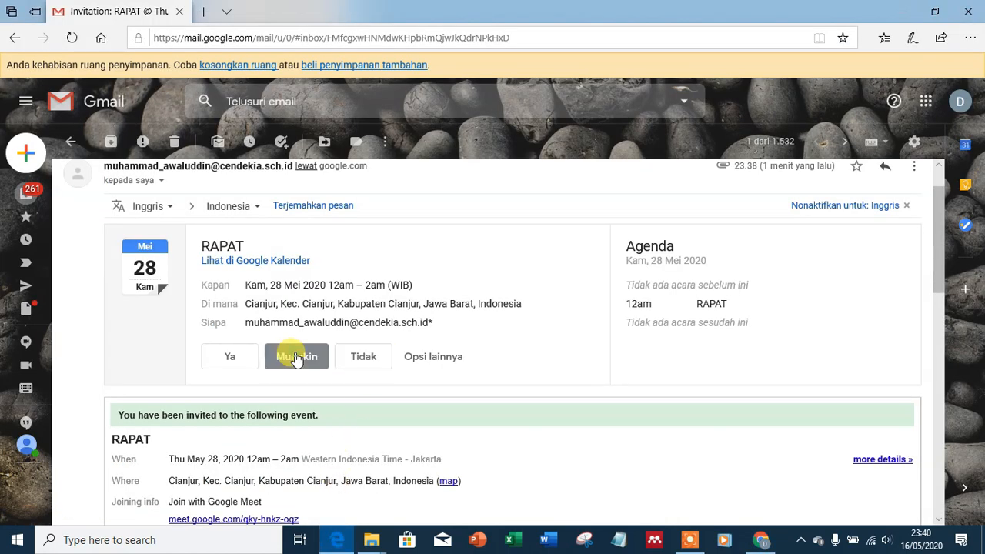
click(760, 539)
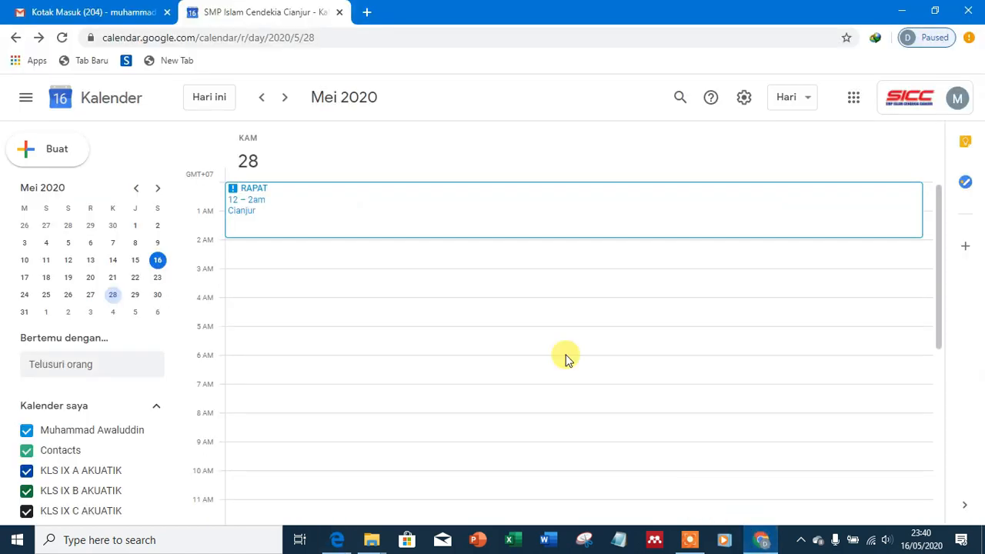
click(244, 191)
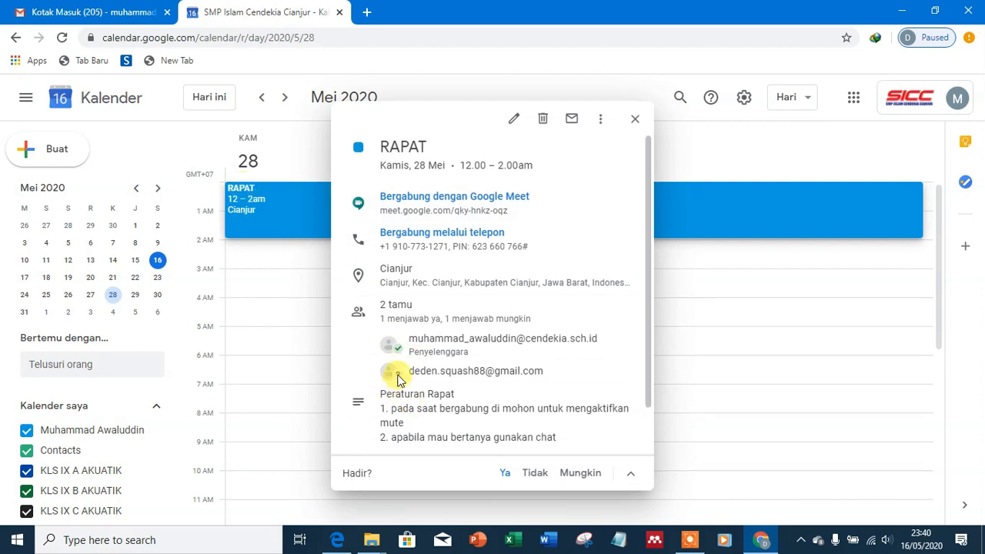
mouse_move(399, 380)
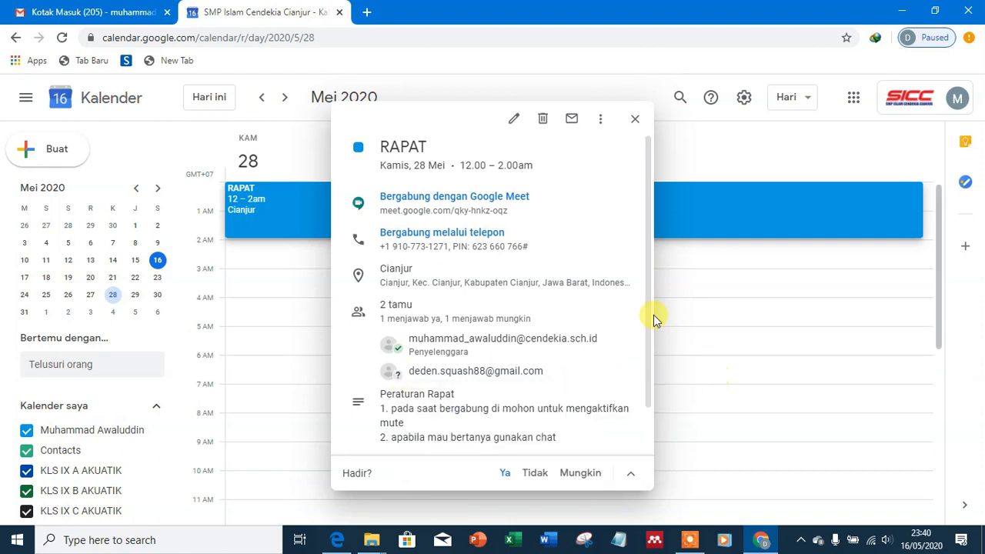
click(635, 120)
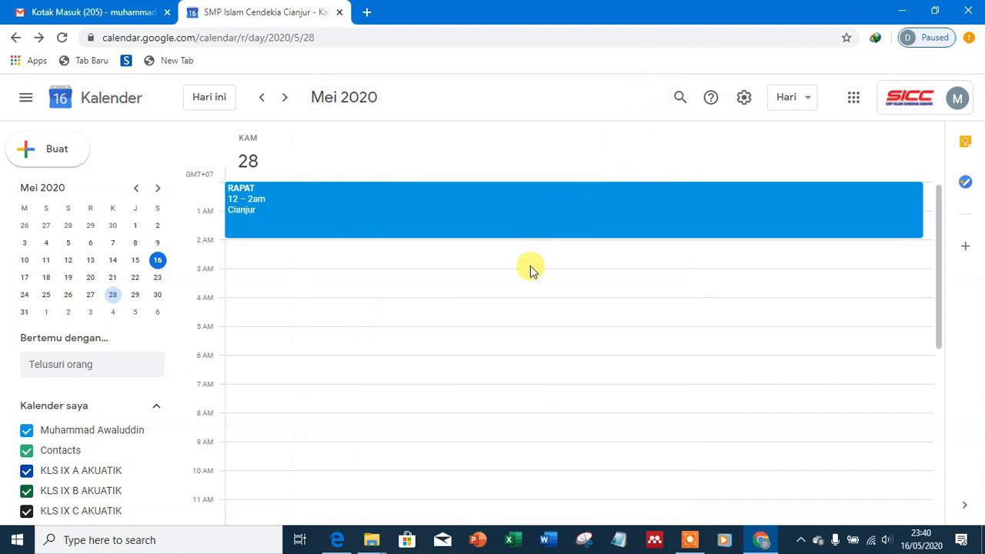
click(339, 539)
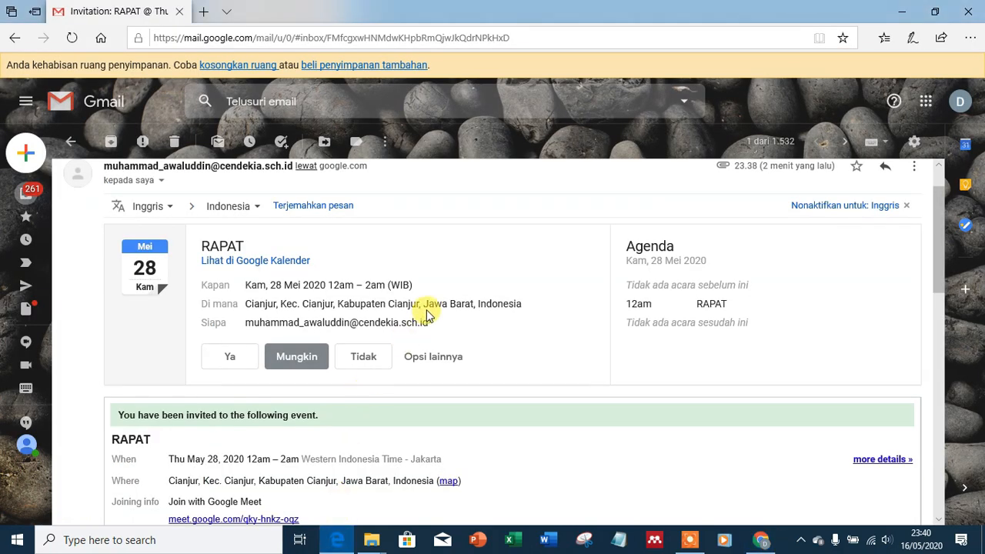
Step: Open the meet.google.com link under the invitation's Joining info
scroll(255, 253, down, 3)
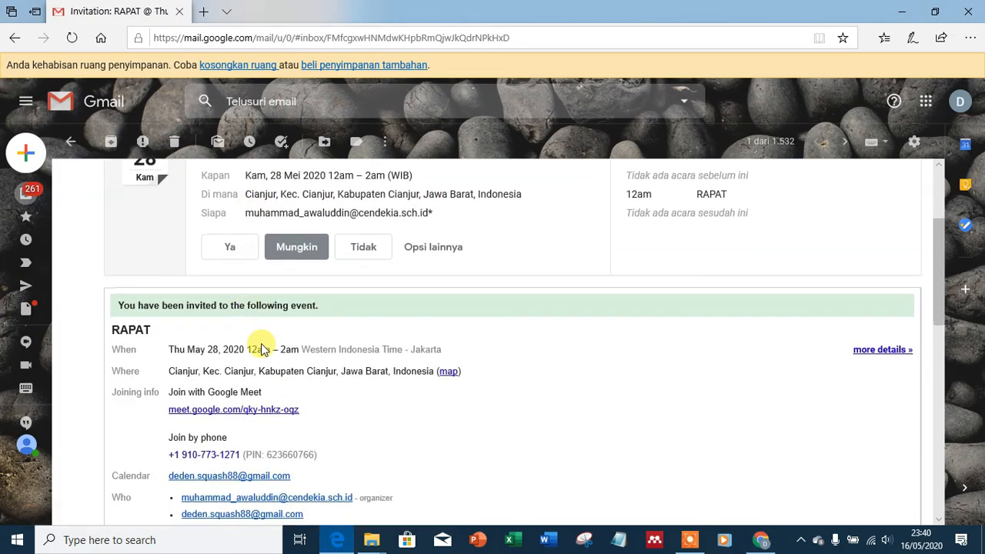
scroll(254, 339, down, 3)
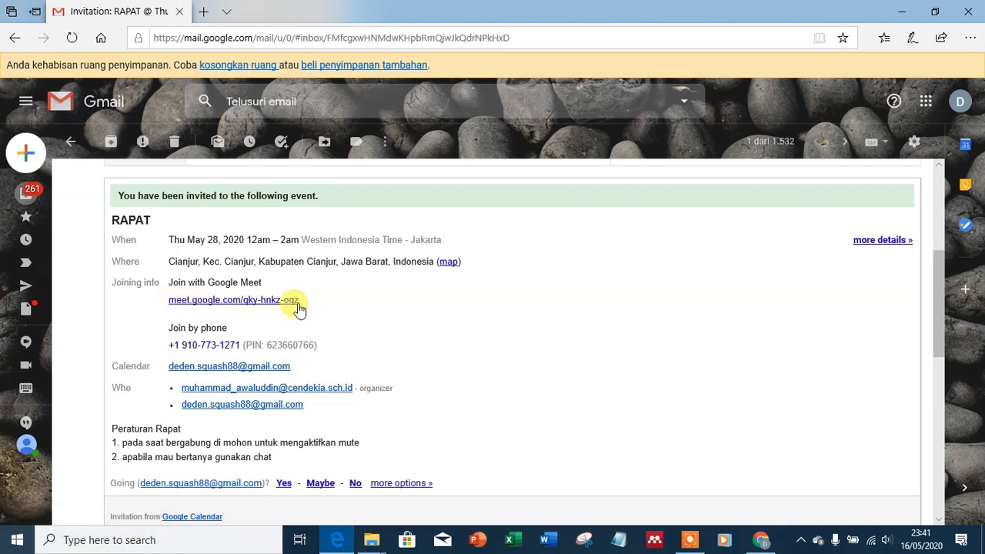
click(220, 301)
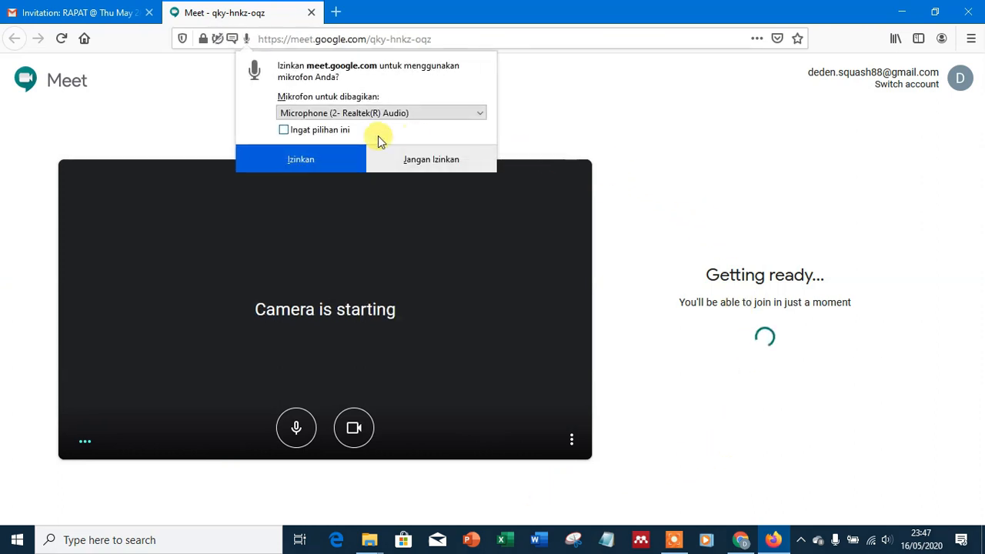
Step: Grant microphone and webcam access, including the ESET prompt, and request to join qky-hnkz-oqz
click(334, 158)
click(335, 160)
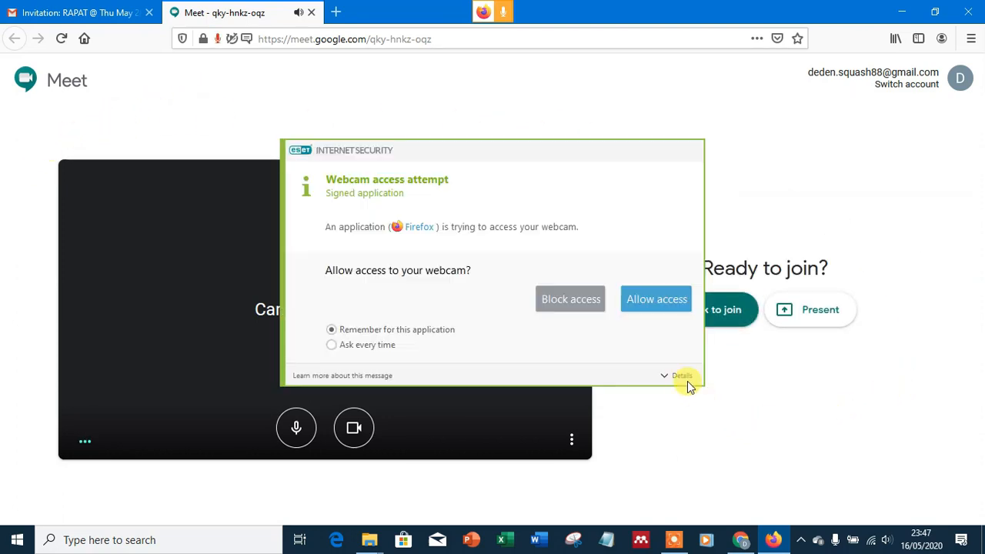
click(649, 300)
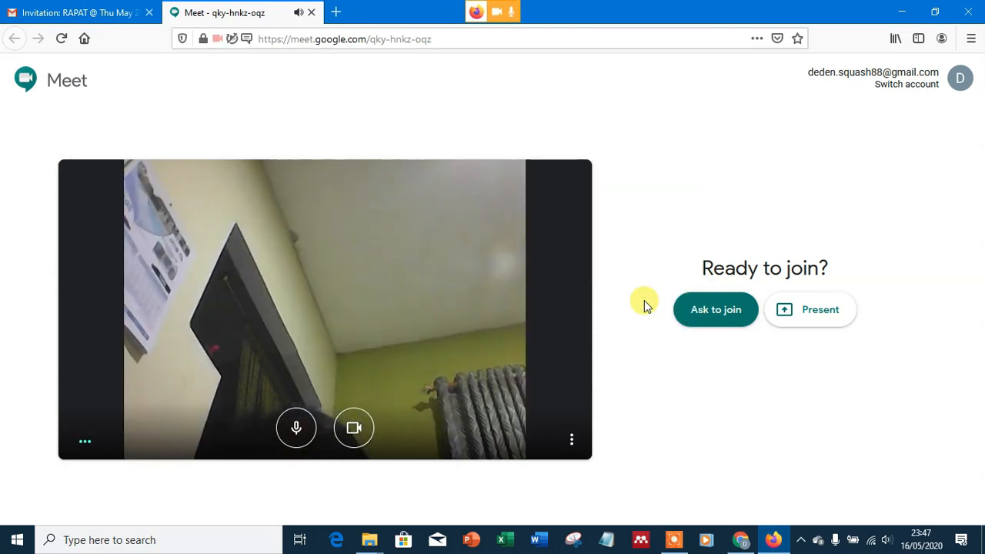
click(707, 311)
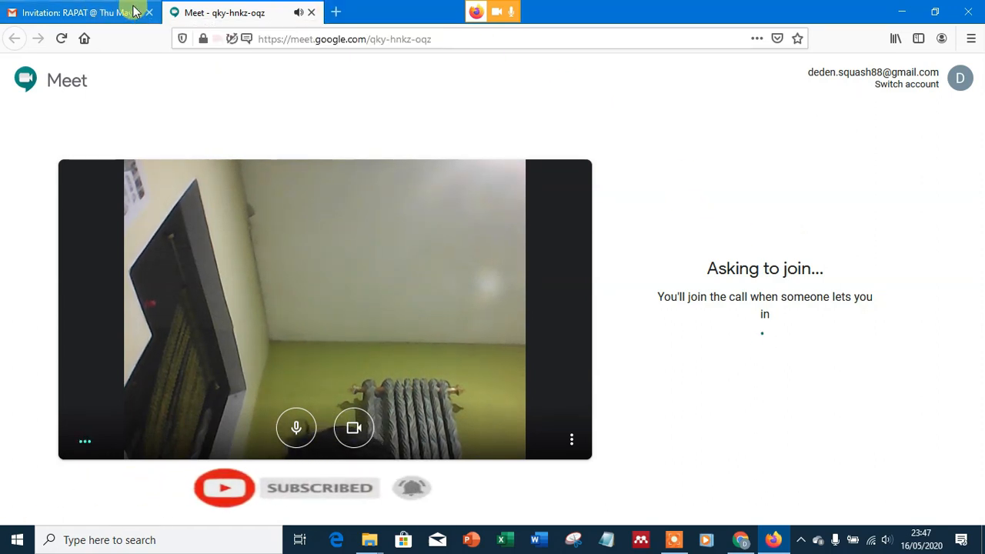
Step: Minimize Firefox to show the desktop and bring up the Icecream Screen Recorder control panel
click(900, 13)
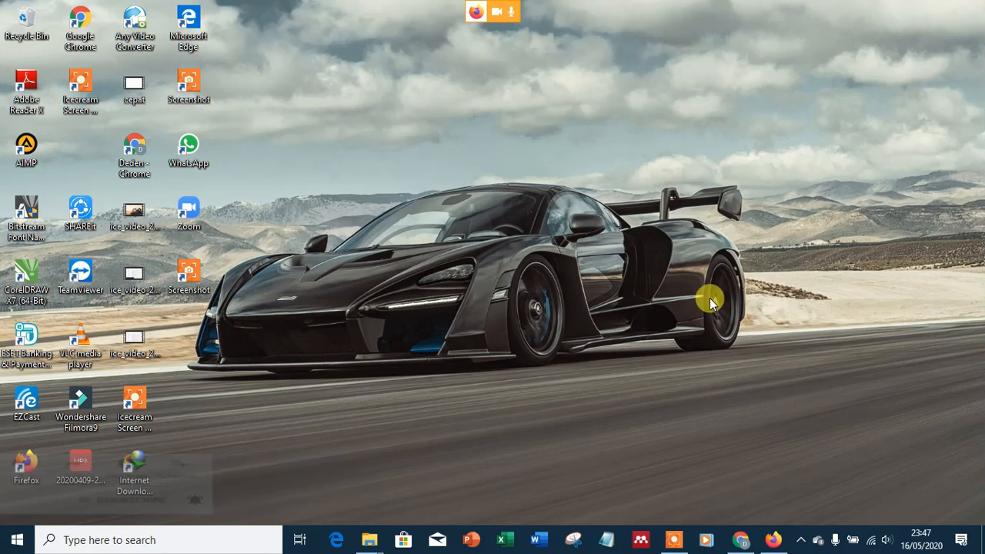
click(676, 541)
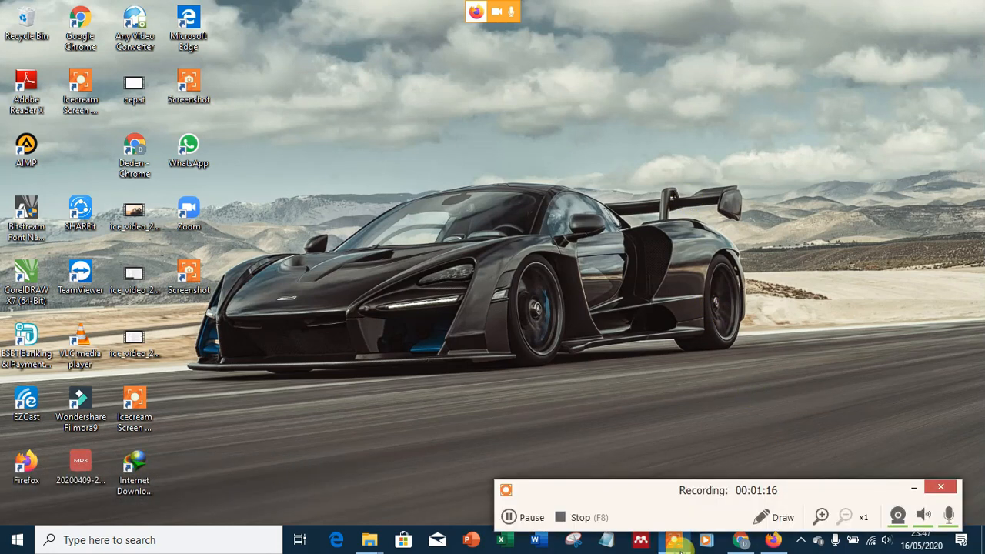